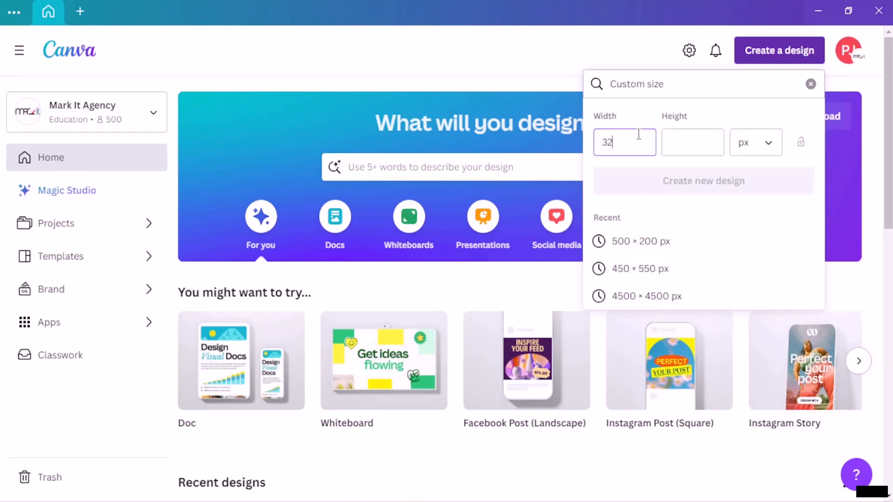
Create a new custom-size design 320 px wide and 120 px high
{"action": "type", "text": "320"}
{"action": "left_click", "coordinate": [691, 144]}
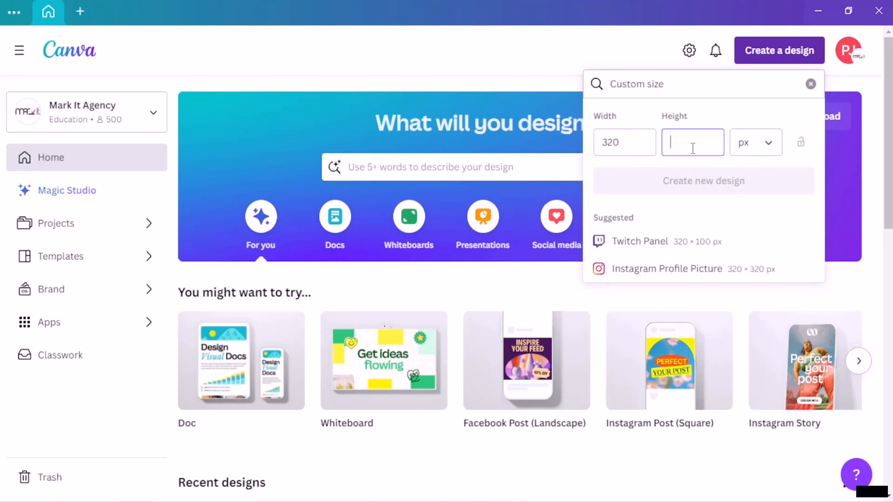
{"action": "type", "text": "120"}
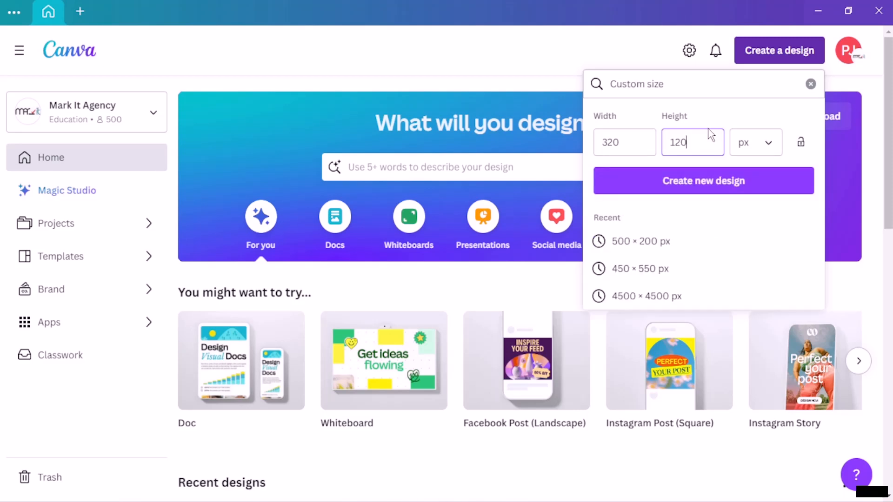
{"action": "left_click", "coordinate": [710, 182]}
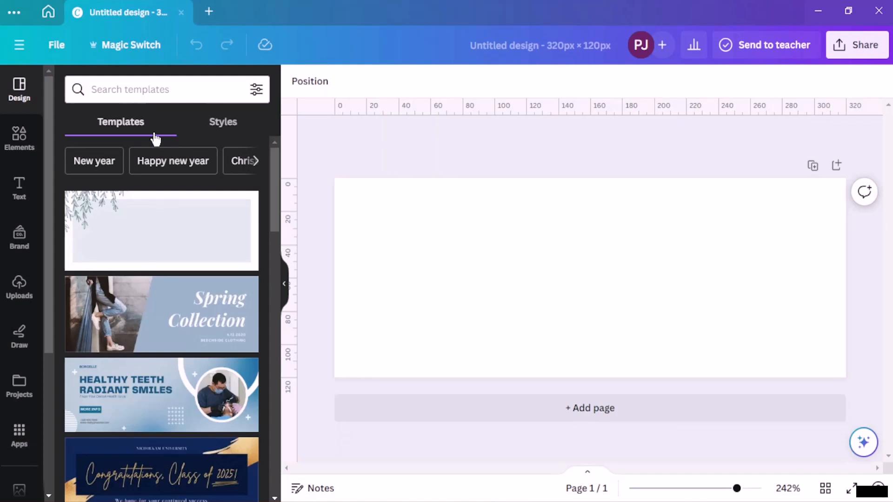
Look through the suggested templates for a suitable banner layout
{"action": "scroll", "coordinate": [137, 290], "scroll_direction": "down", "scroll_amount": 1}
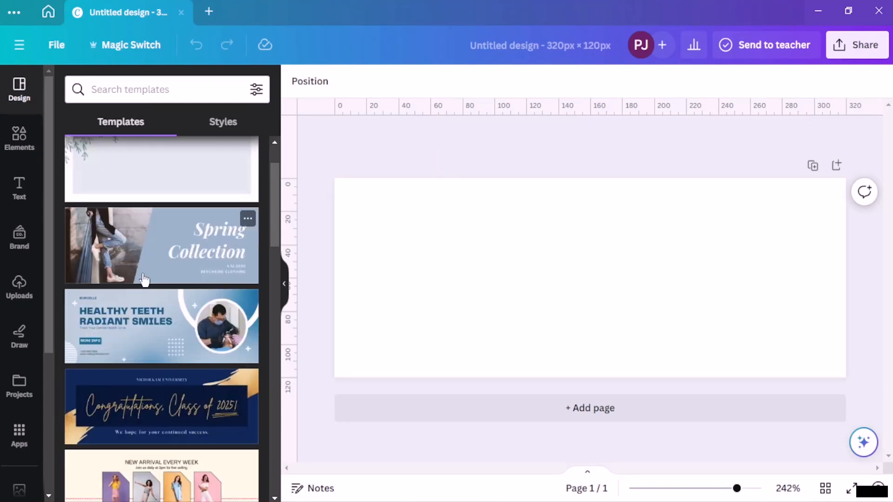
{"action": "scroll", "coordinate": [131, 339], "scroll_direction": "up", "scroll_amount": 1}
{"action": "scroll", "coordinate": [155, 295], "scroll_direction": "down", "scroll_amount": 3}
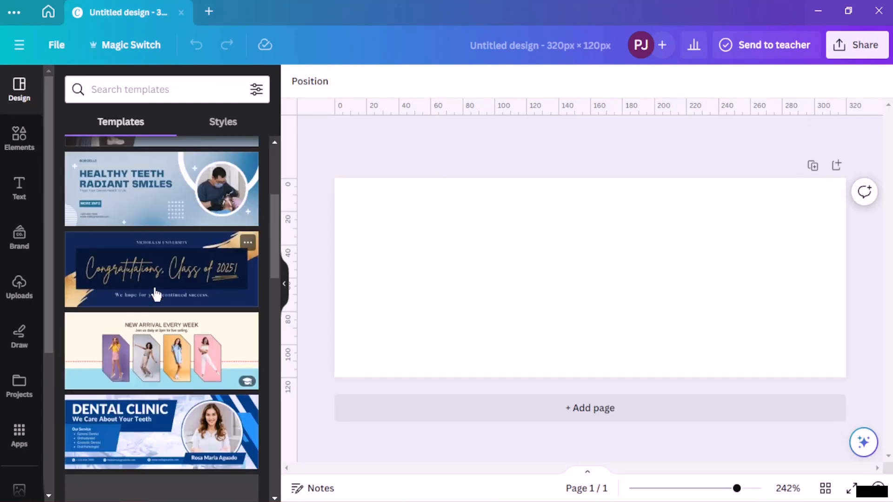
{"action": "scroll", "coordinate": [155, 295], "scroll_direction": "up", "scroll_amount": 3}
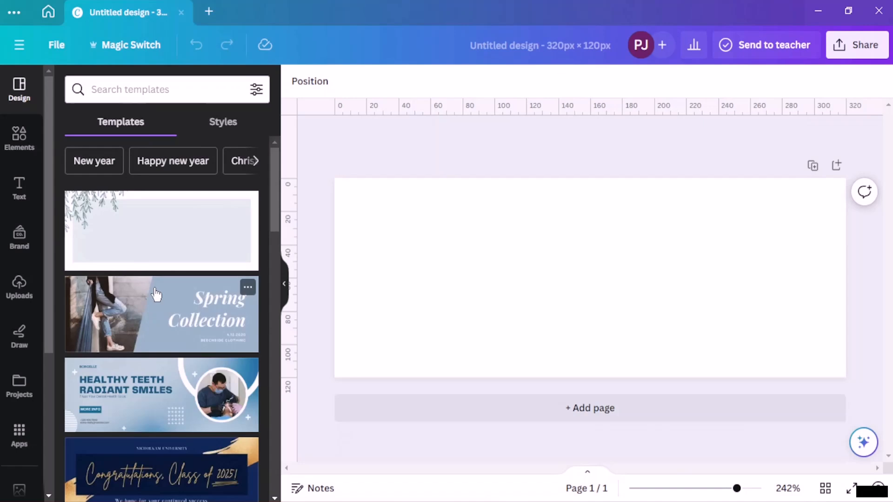
{"action": "scroll", "coordinate": [157, 295], "scroll_direction": "down", "scroll_amount": 1}
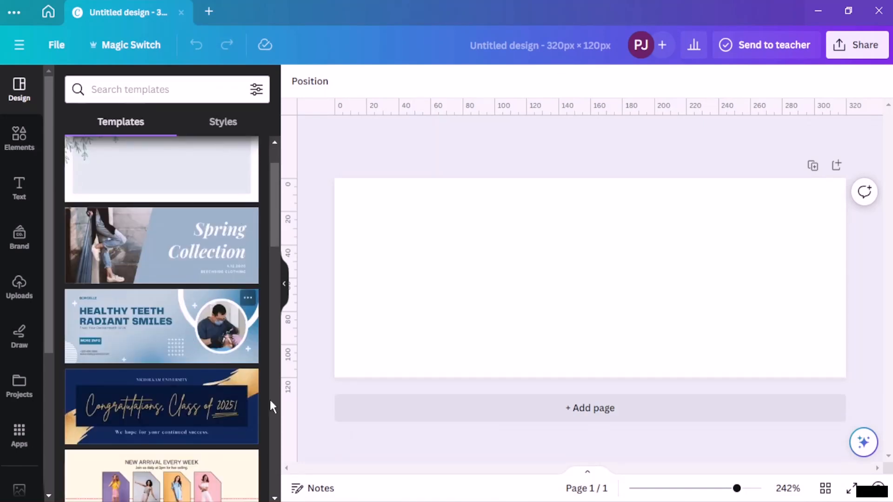
{"action": "scroll", "coordinate": [169, 341], "scroll_direction": "down", "scroll_amount": 2}
{"action": "scroll", "coordinate": [169, 341], "scroll_direction": "down", "scroll_amount": 4}
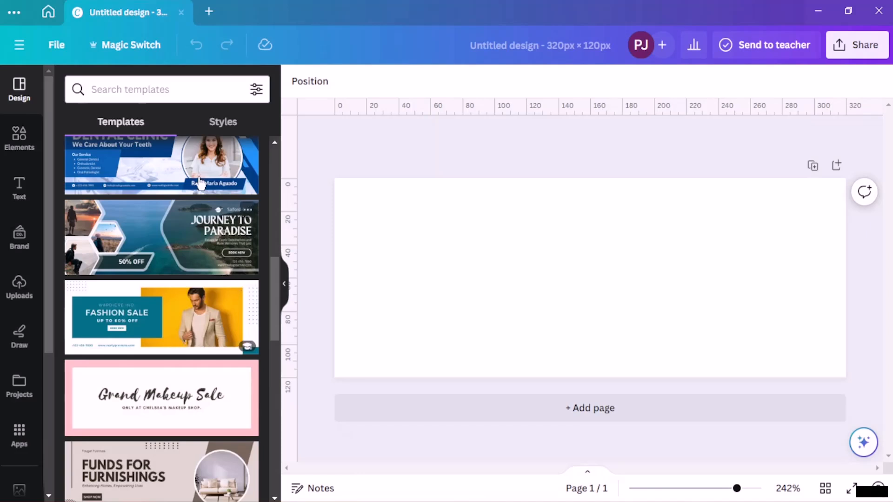
Search the templates for "sneakers"
{"action": "left_click", "coordinate": [181, 95]}
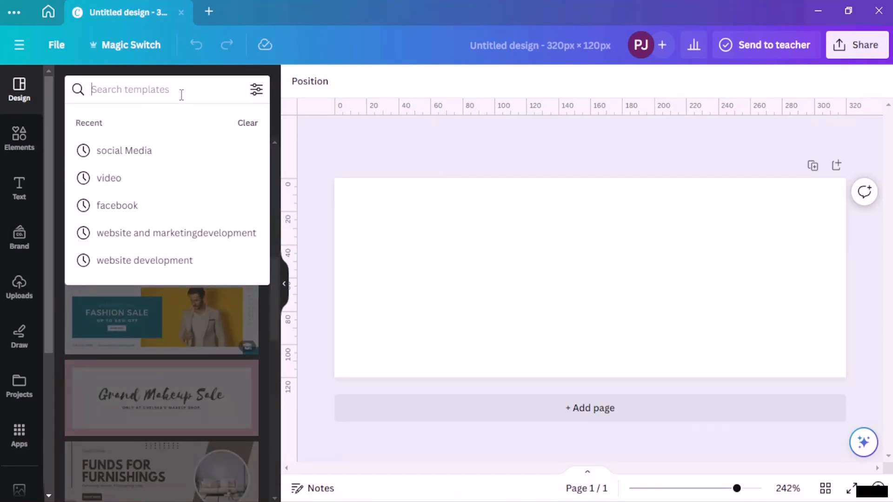
{"action": "type", "text": "shoes"}
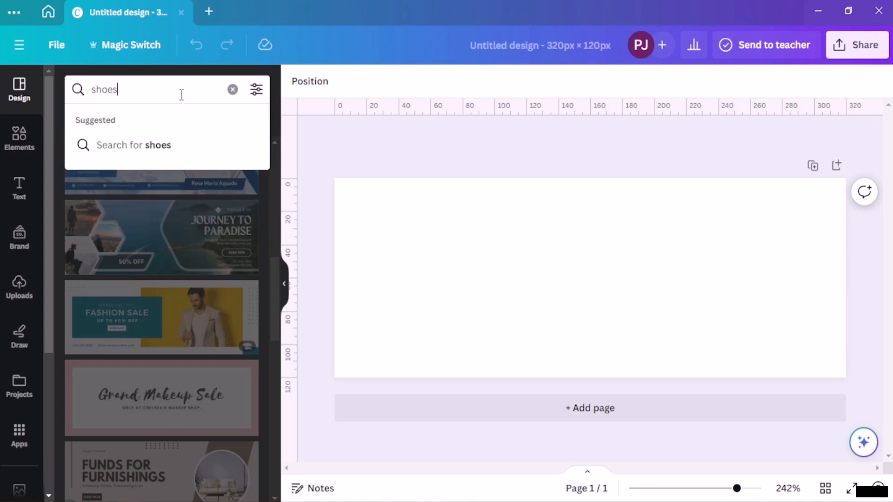
{"action": "key", "text": "BackSpace"}
{"action": "key", "text": "BackSpace"}
{"action": "key", "text": "BackSpace"}
{"action": "key", "text": "BackSpace"}
{"action": "type", "text": "neaker"}
{"action": "key", "text": "Return"}
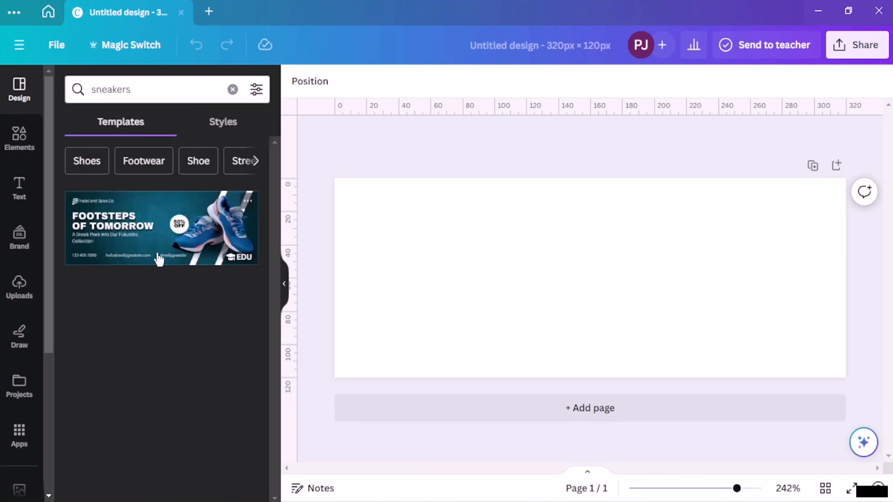
Switch the template search to the suggested term Shoes and apply the blue "The Runners' Secret" template to the blank page
{"action": "left_click", "coordinate": [94, 168]}
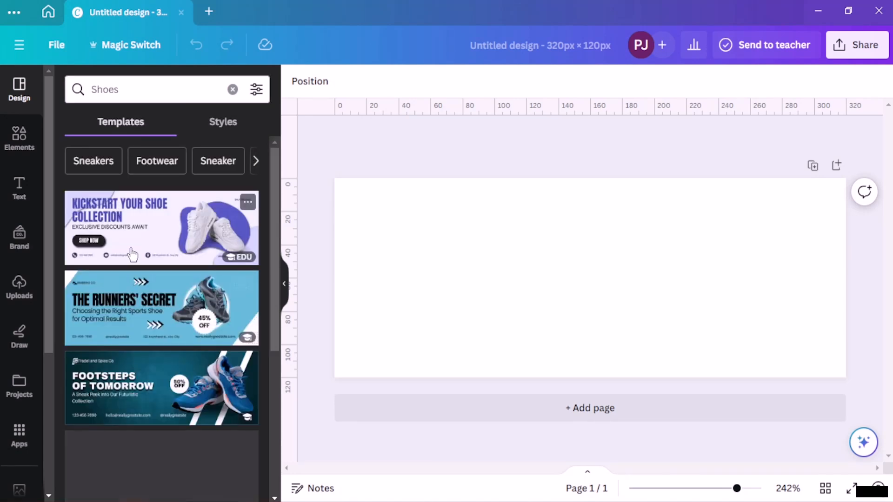
{"action": "scroll", "coordinate": [160, 282], "scroll_direction": "down", "scroll_amount": 5}
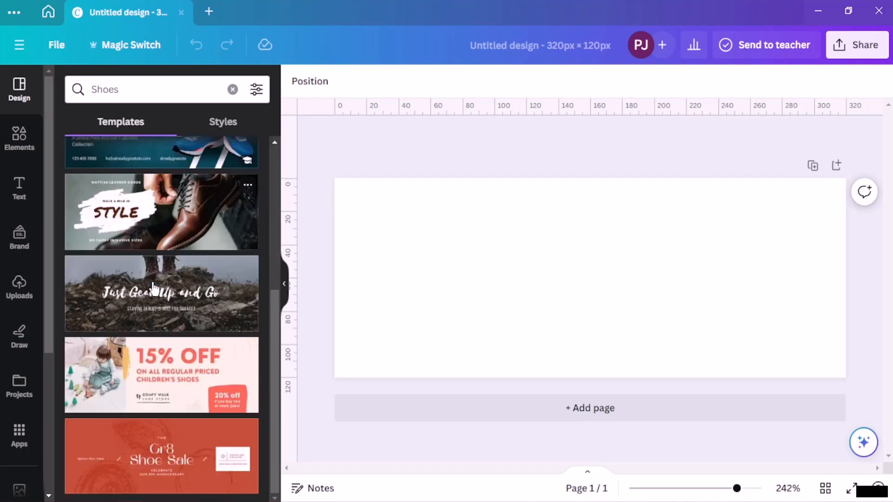
{"action": "scroll", "coordinate": [159, 218], "scroll_direction": "up", "scroll_amount": 5}
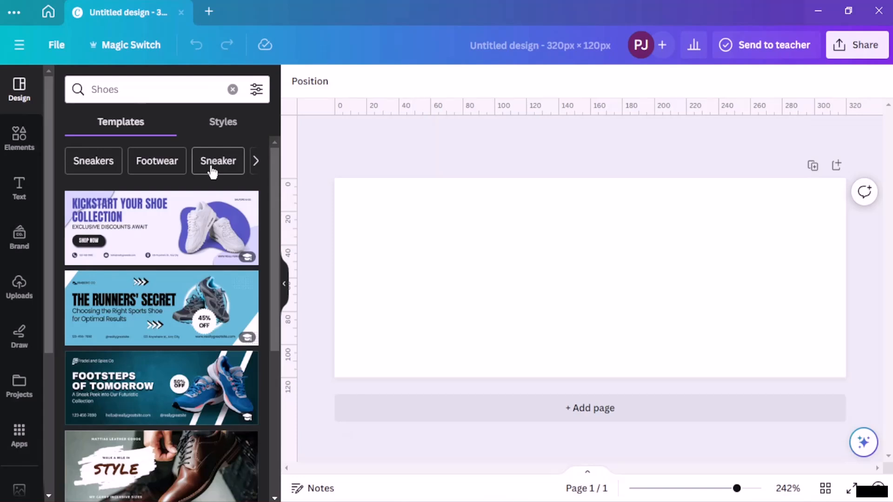
{"action": "mouse_move", "coordinate": [270, 192]}
{"action": "left_mouse_down"}
{"action": "mouse_move", "coordinate": [279, 284]}
{"action": "mouse_move", "coordinate": [282, 200]}
{"action": "left_mouse_up"}
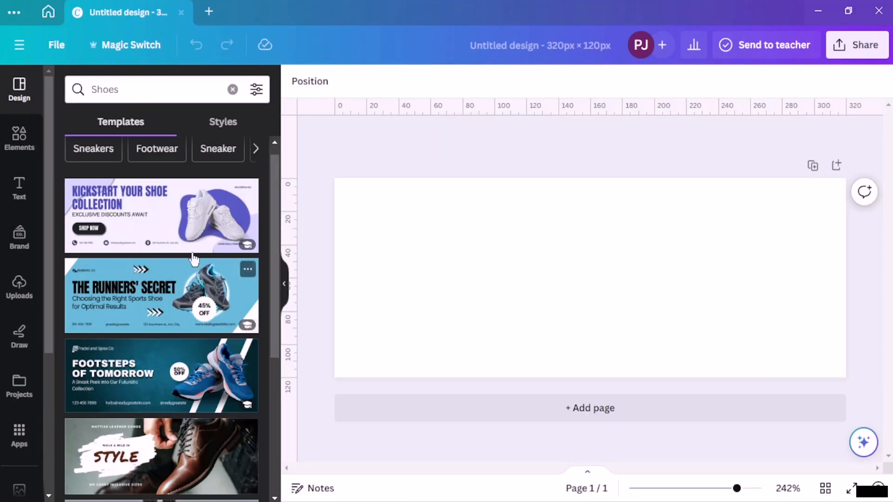
{"action": "left_click", "coordinate": [189, 281]}
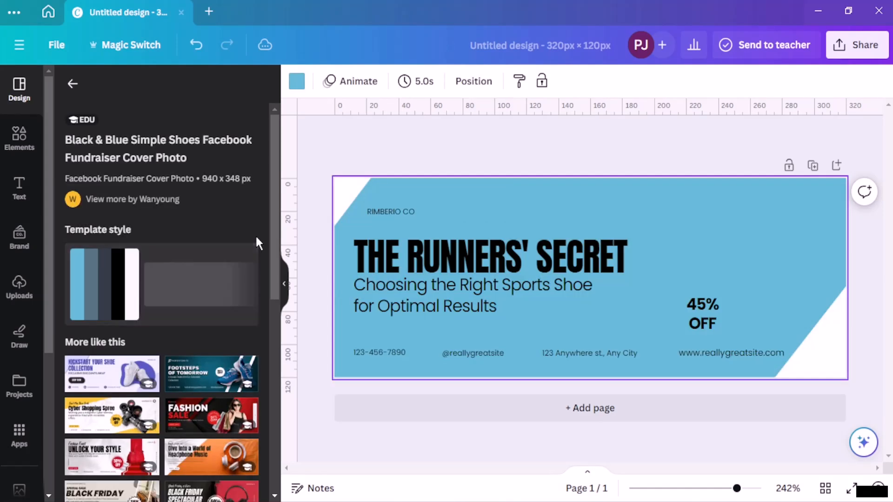
{"action": "scroll", "coordinate": [190, 328], "scroll_direction": "down", "scroll_amount": 5}
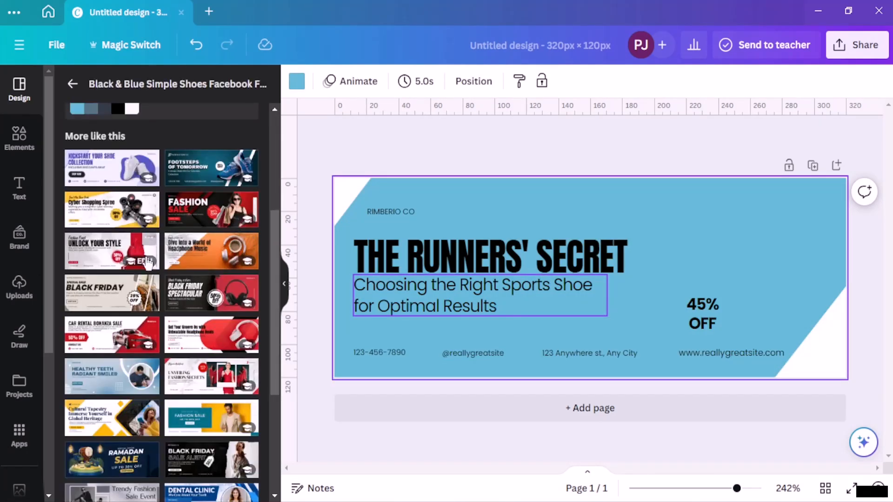
{"action": "scroll", "coordinate": [165, 166], "scroll_direction": "up", "scroll_amount": 10}
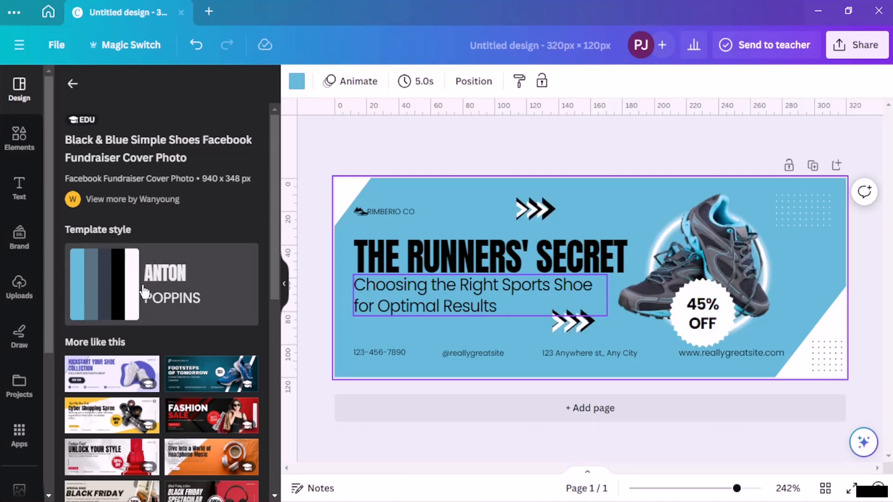
{"action": "left_click", "coordinate": [471, 186]}
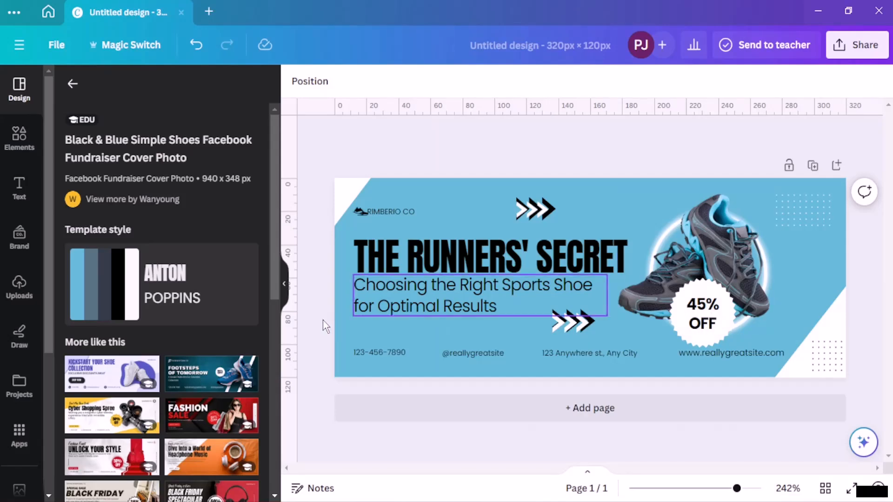
Delete the shoe photo inside the glowing ring on the banner
{"action": "left_click", "coordinate": [9, 148]}
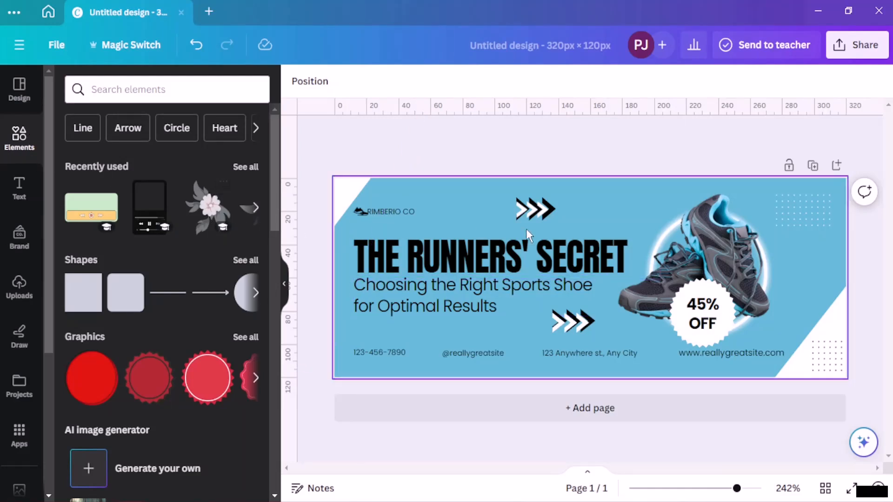
{"action": "left_click", "coordinate": [724, 256]}
{"action": "key", "text": "Delete"}
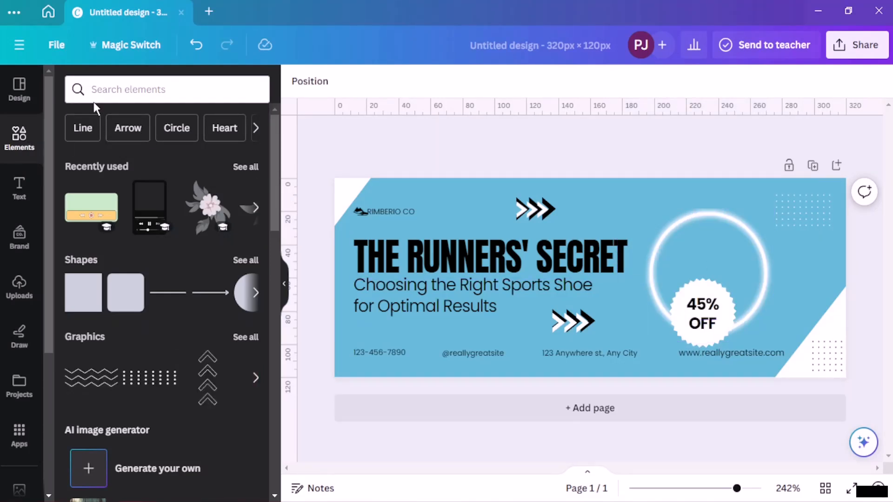
Search the elements for "shoe" and look through all graphics results for a replacement shoe
{"action": "left_click", "coordinate": [134, 90]}
{"action": "type", "text": "shoes"}
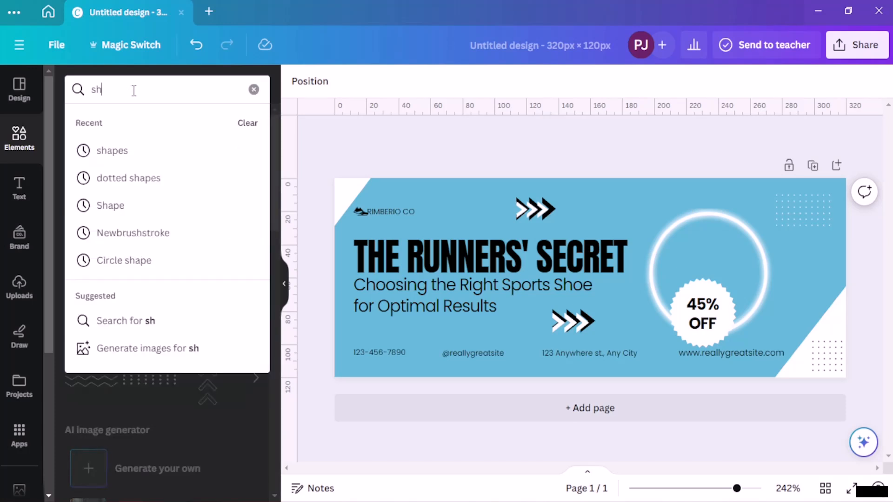
{"action": "key", "text": "Return"}
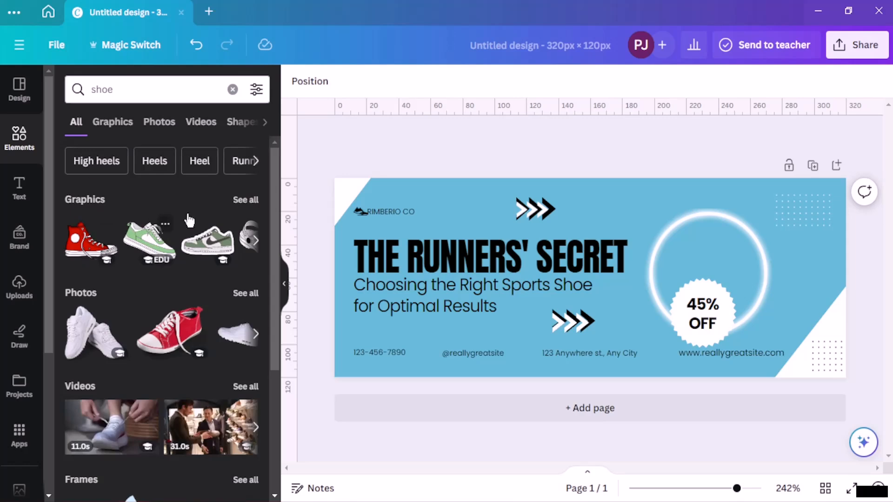
{"action": "left_click", "coordinate": [242, 200]}
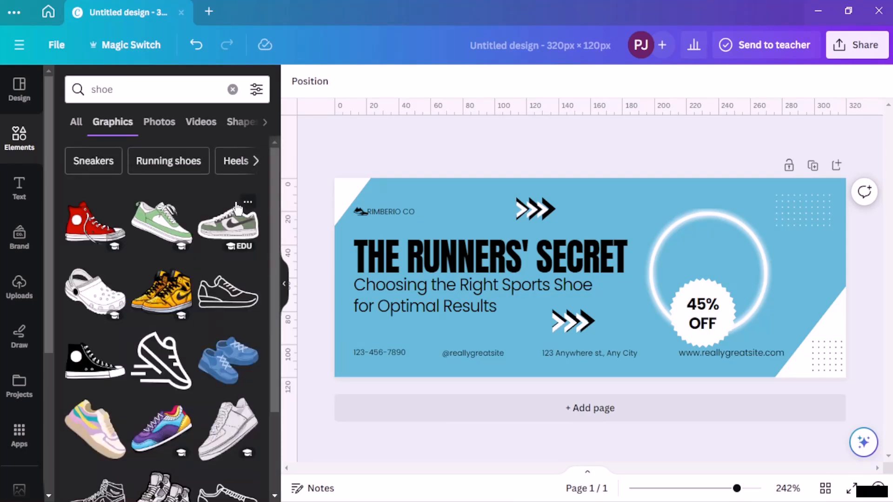
{"action": "scroll", "coordinate": [194, 331], "scroll_direction": "down", "scroll_amount": 5}
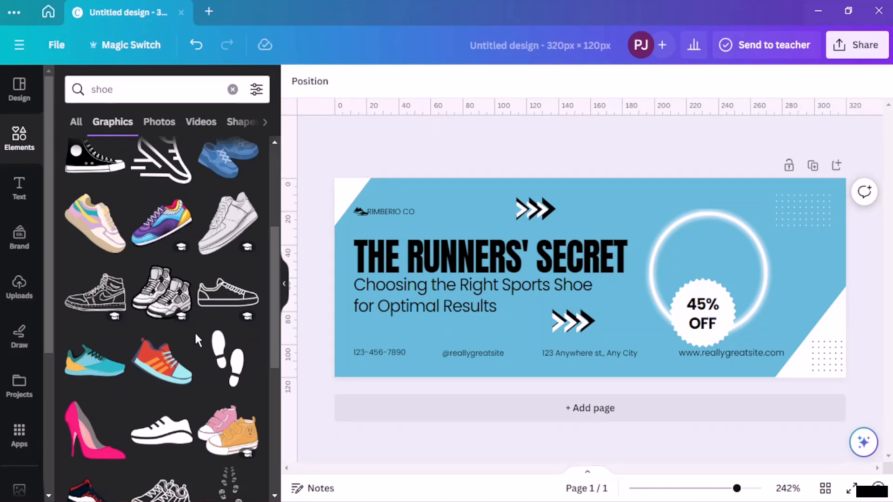
{"action": "scroll", "coordinate": [194, 331], "scroll_direction": "down", "scroll_amount": 5}
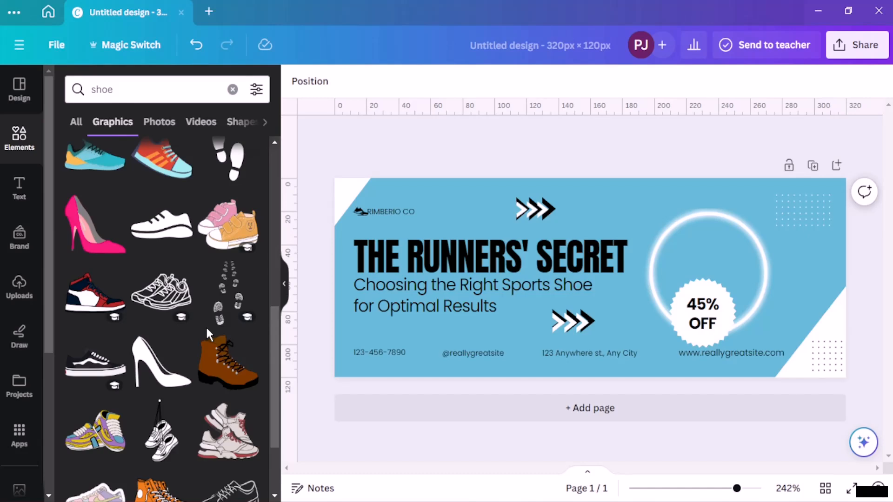
{"action": "scroll", "coordinate": [206, 325], "scroll_direction": "down", "scroll_amount": 5}
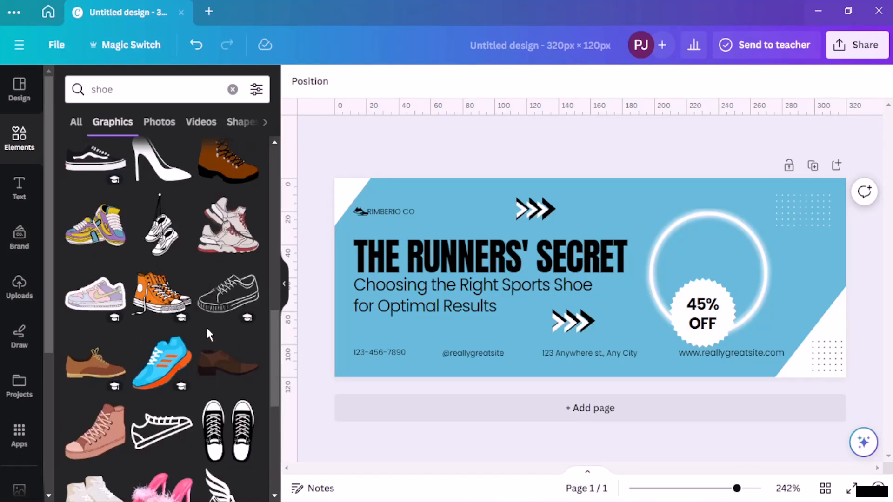
{"action": "scroll", "coordinate": [206, 325], "scroll_direction": "down", "scroll_amount": 3}
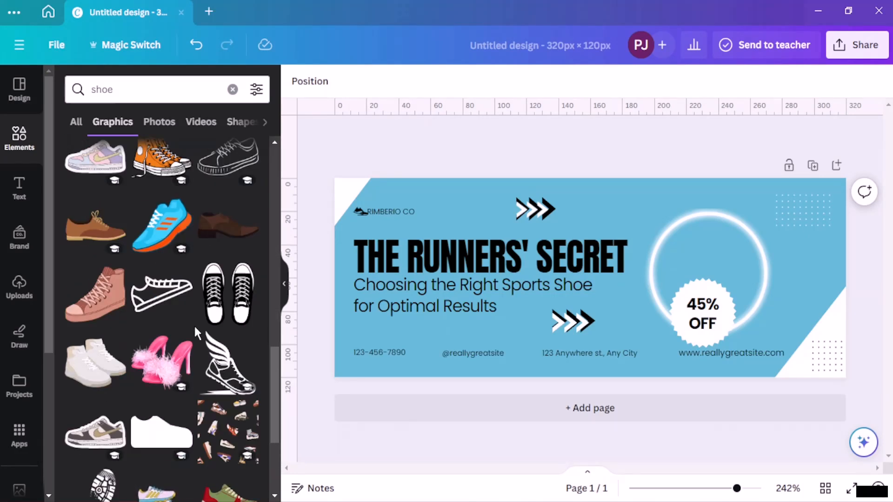
{"action": "scroll", "coordinate": [194, 331], "scroll_direction": "down", "scroll_amount": 3}
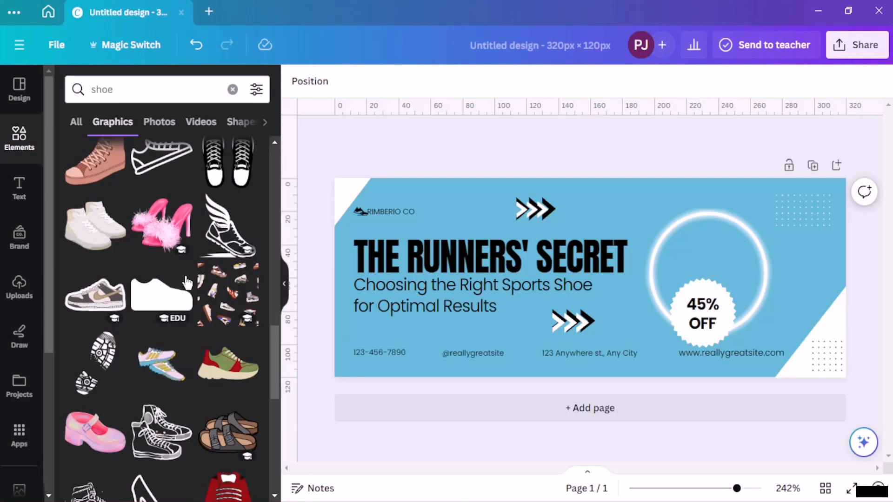
Look through the photo results for "shoe" to find a replacement shoe picture for the banner
{"action": "left_click", "coordinate": [162, 120]}
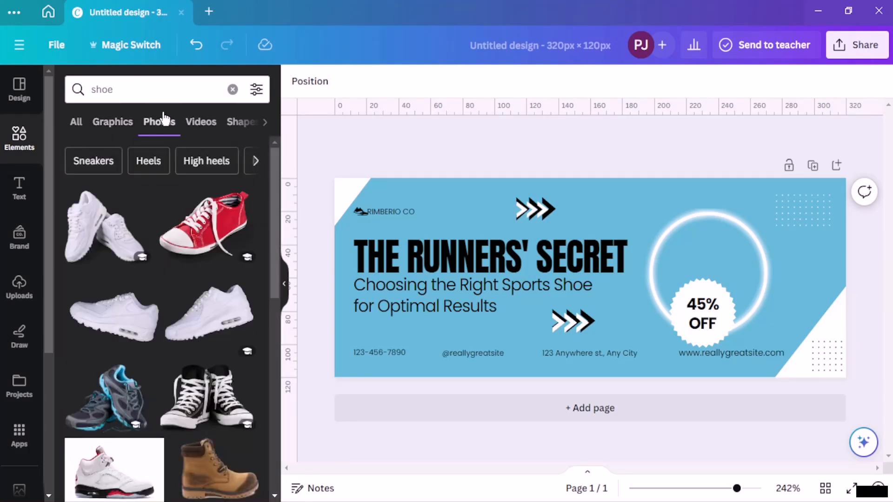
{"action": "scroll", "coordinate": [233, 247], "scroll_direction": "down", "scroll_amount": 3}
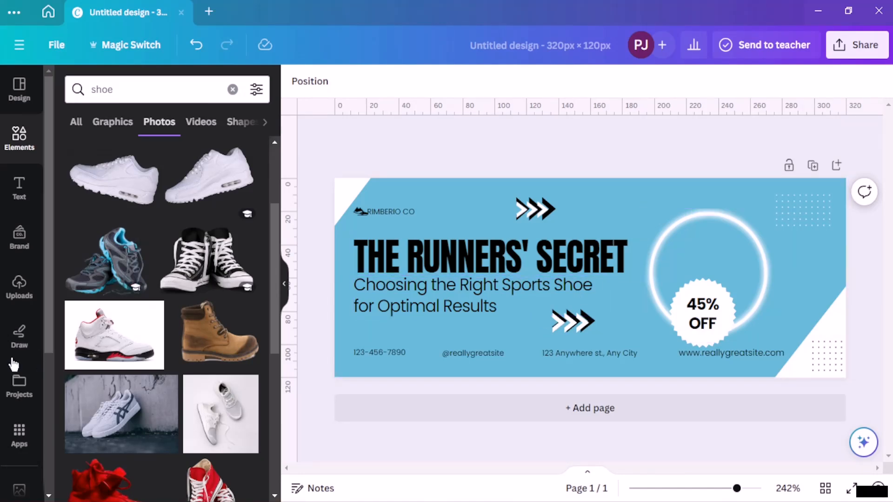
{"action": "scroll", "coordinate": [186, 372], "scroll_direction": "down", "scroll_amount": 10}
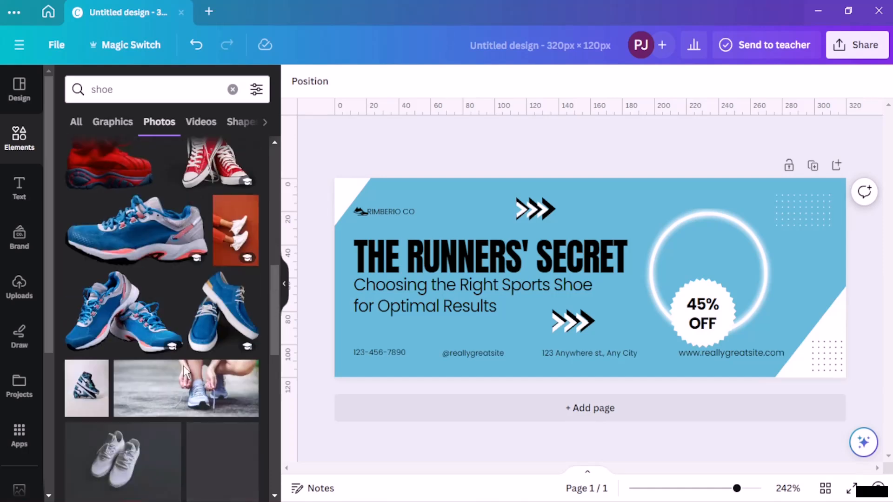
{"action": "scroll", "coordinate": [185, 372], "scroll_direction": "down", "scroll_amount": 7}
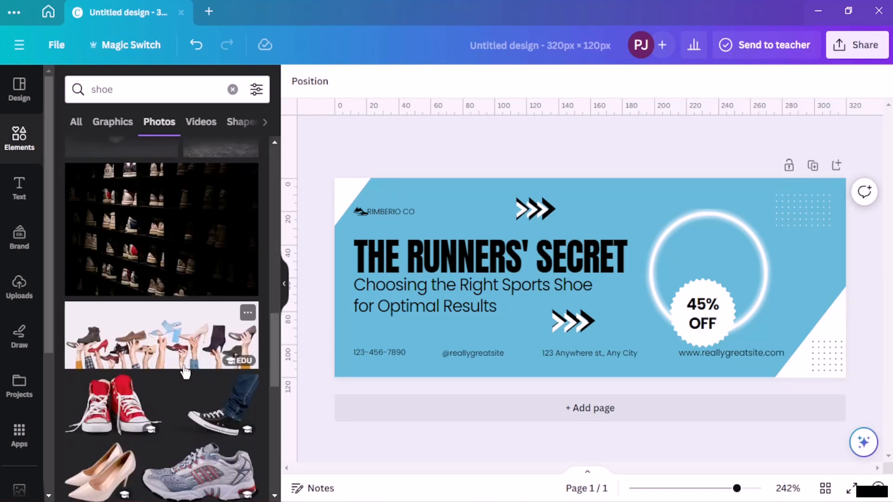
{"action": "scroll", "coordinate": [185, 372], "scroll_direction": "down", "scroll_amount": 5}
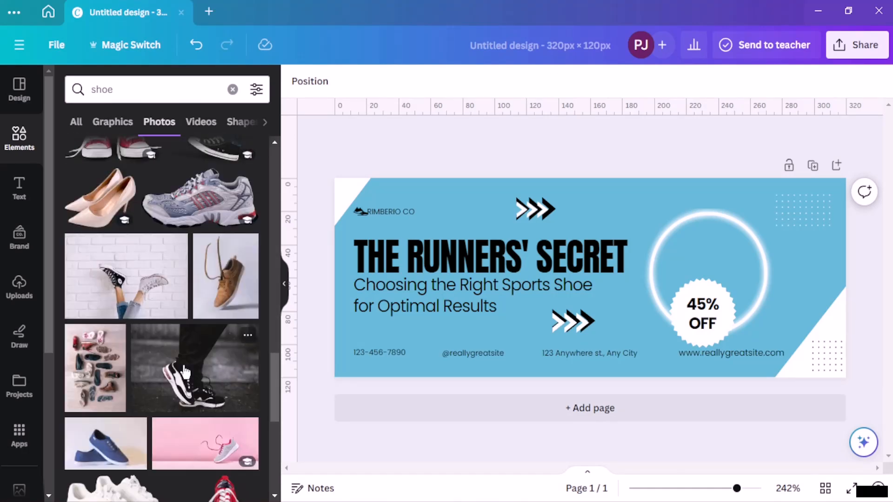
{"action": "scroll", "coordinate": [185, 372], "scroll_direction": "down", "scroll_amount": 7}
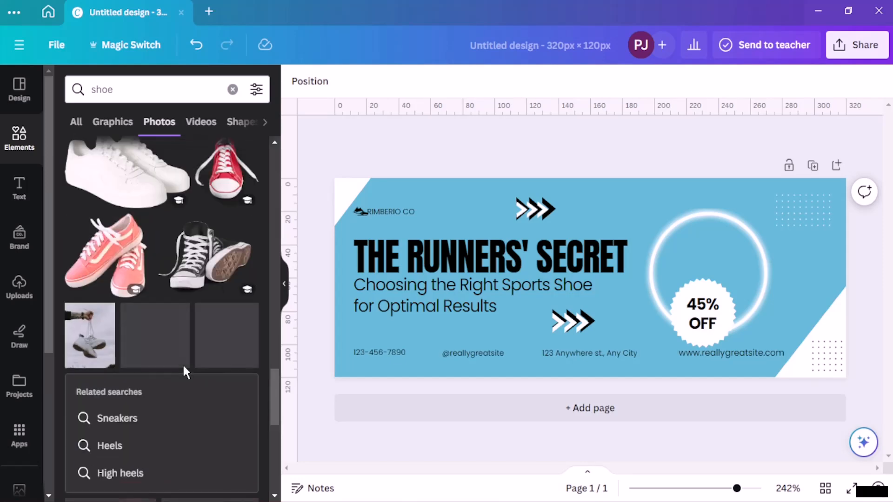
{"action": "scroll", "coordinate": [141, 291], "scroll_direction": "down", "scroll_amount": 2}
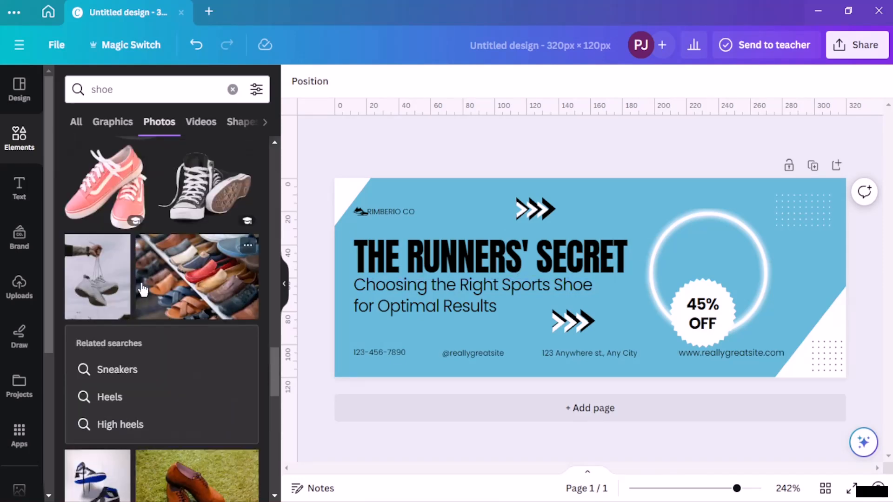
{"action": "scroll", "coordinate": [142, 291], "scroll_direction": "down", "scroll_amount": 5}
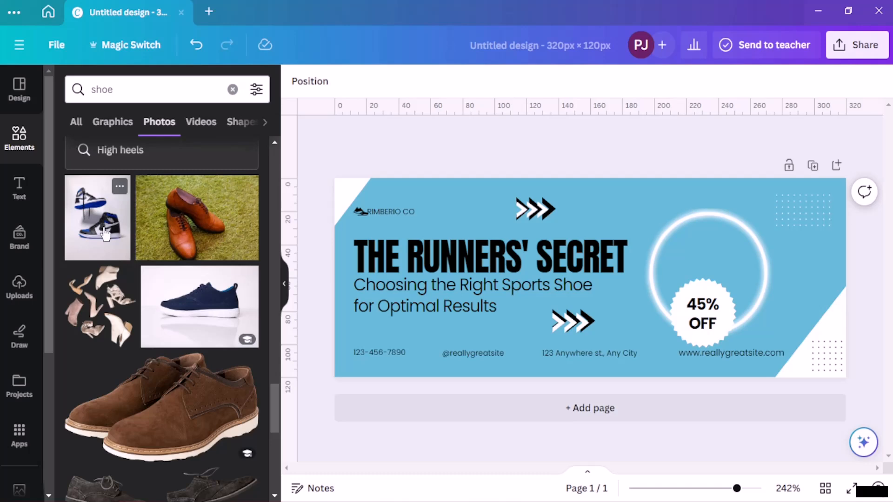
{"action": "scroll", "coordinate": [107, 234], "scroll_direction": "down", "scroll_amount": 6}
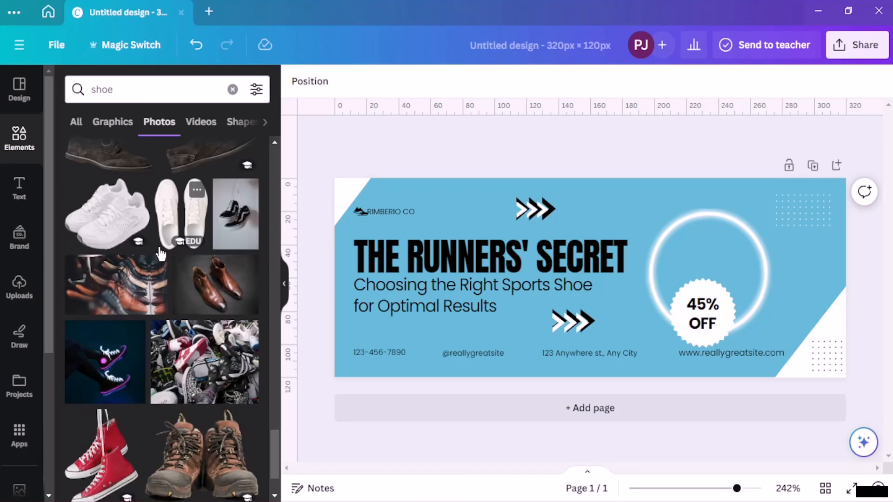
{"action": "scroll", "coordinate": [160, 253], "scroll_direction": "down", "scroll_amount": 8}
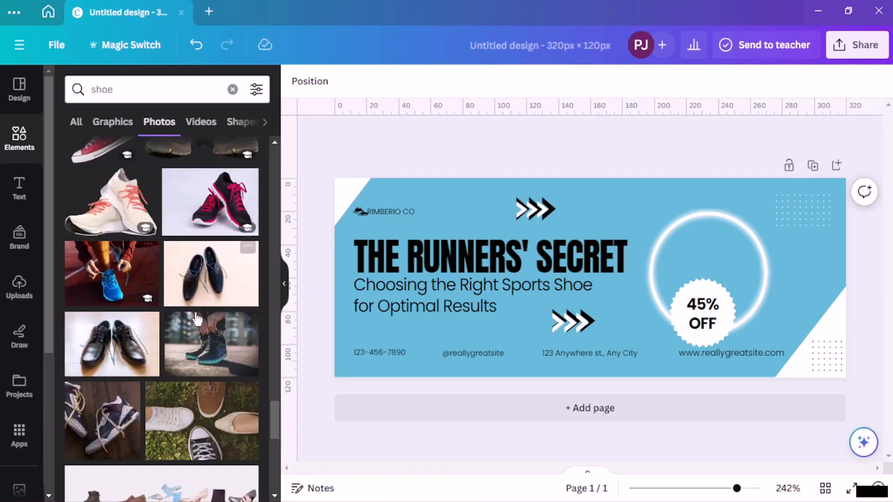
{"action": "scroll", "coordinate": [195, 333], "scroll_direction": "down", "scroll_amount": 10}
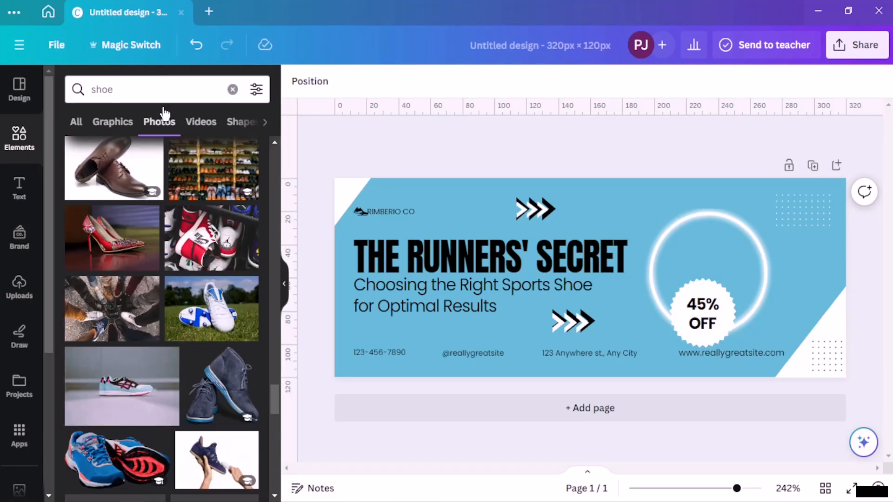
{"action": "scroll", "coordinate": [183, 290], "scroll_direction": "down", "scroll_amount": 3}
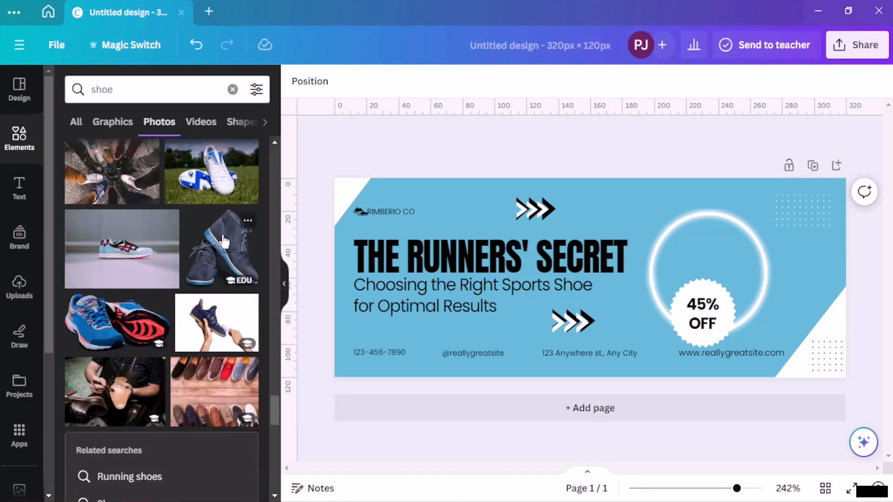
{"action": "scroll", "coordinate": [213, 173], "scroll_direction": "down", "scroll_amount": 6}
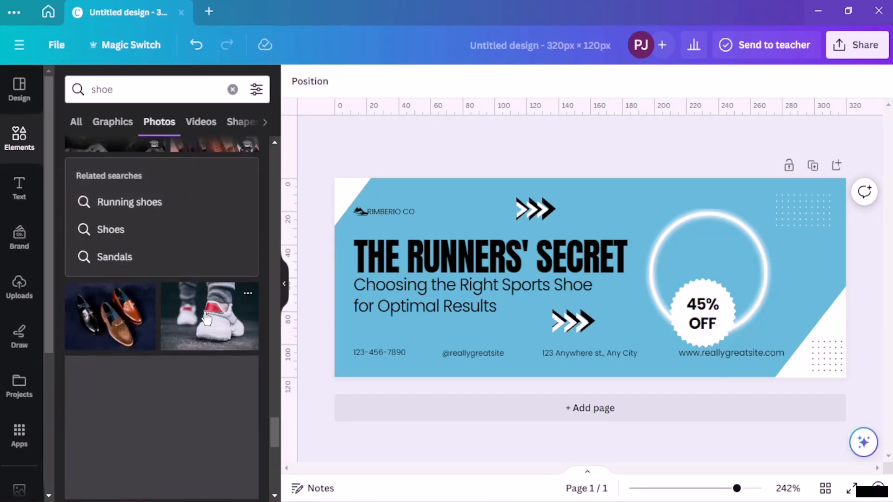
{"action": "scroll", "coordinate": [207, 319], "scroll_direction": "down", "scroll_amount": 10}
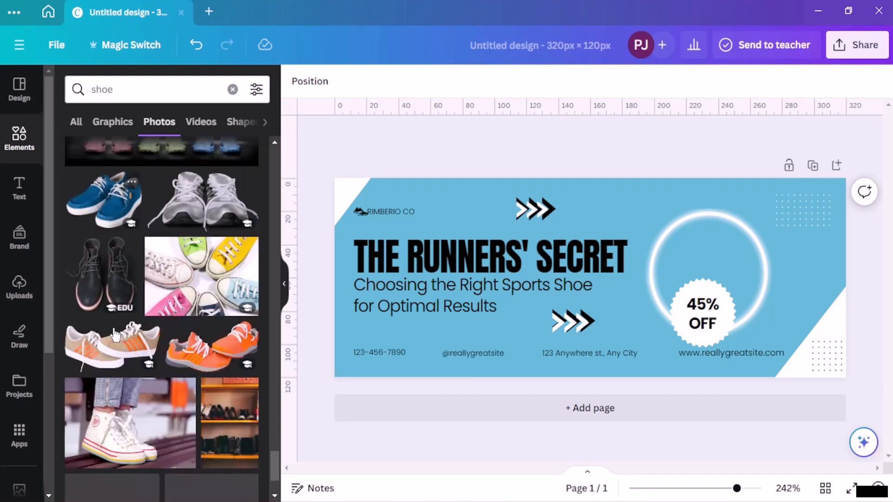
{"action": "scroll", "coordinate": [116, 335], "scroll_direction": "down", "scroll_amount": 3}
{"action": "scroll", "coordinate": [140, 325], "scroll_direction": "down", "scroll_amount": 5}
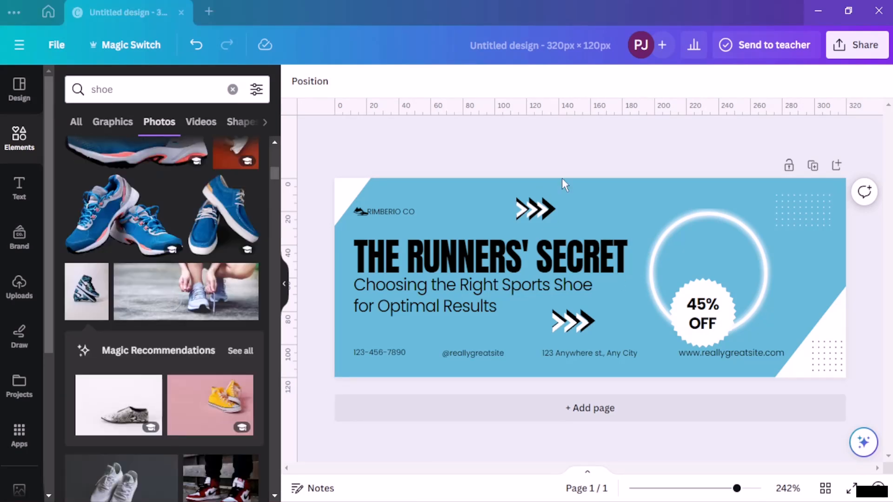
{"action": "scroll", "coordinate": [123, 223], "scroll_direction": "down", "scroll_amount": 1}
{"action": "scroll", "coordinate": [137, 251], "scroll_direction": "up", "scroll_amount": 1}
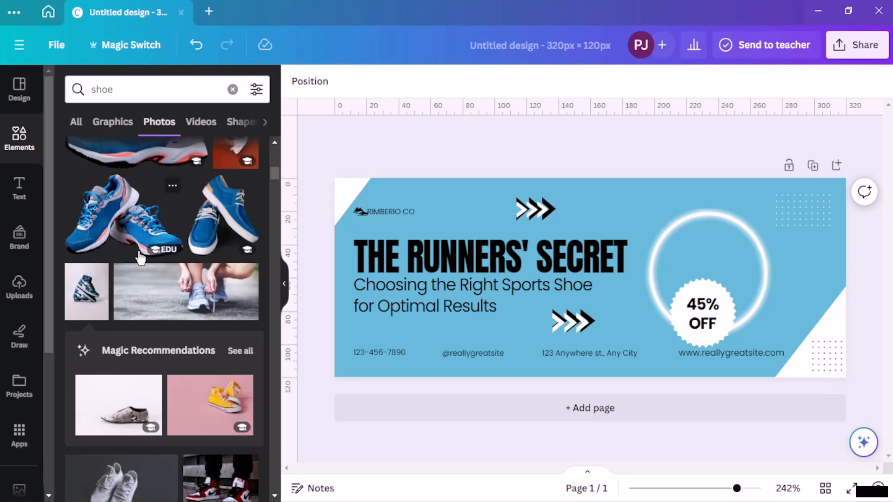
Add the photo of the pair of blue running shoes, scale it to about 78 × 52 px and place it inside the glowing ring
{"action": "left_click", "coordinate": [133, 237]}
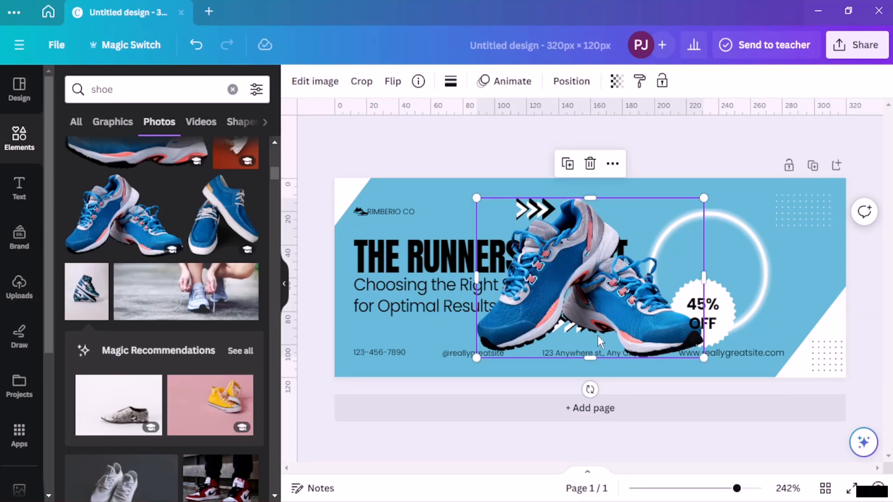
{"action": "left_click_drag", "start_coordinate": [590, 292], "coordinate": [715, 270]}
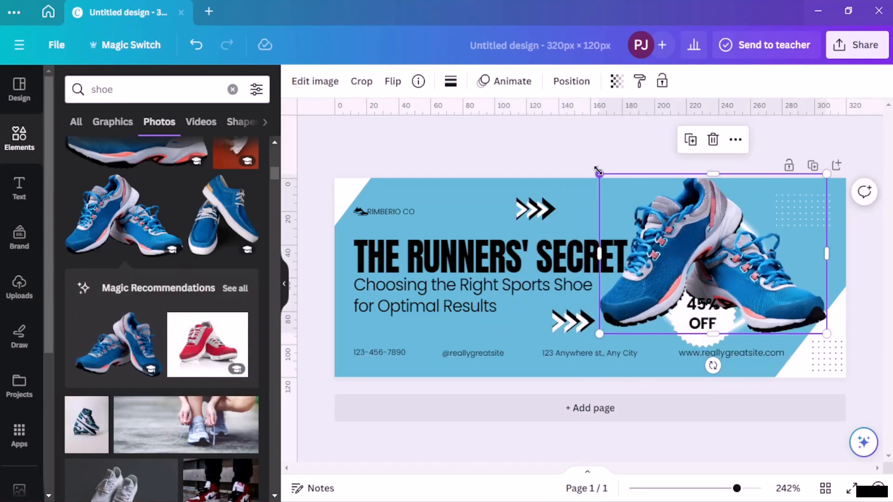
{"action": "left_click_drag", "start_coordinate": [600, 175], "coordinate": [698, 242]}
{"action": "left_click_drag", "start_coordinate": [763, 303], "coordinate": [709, 288]}
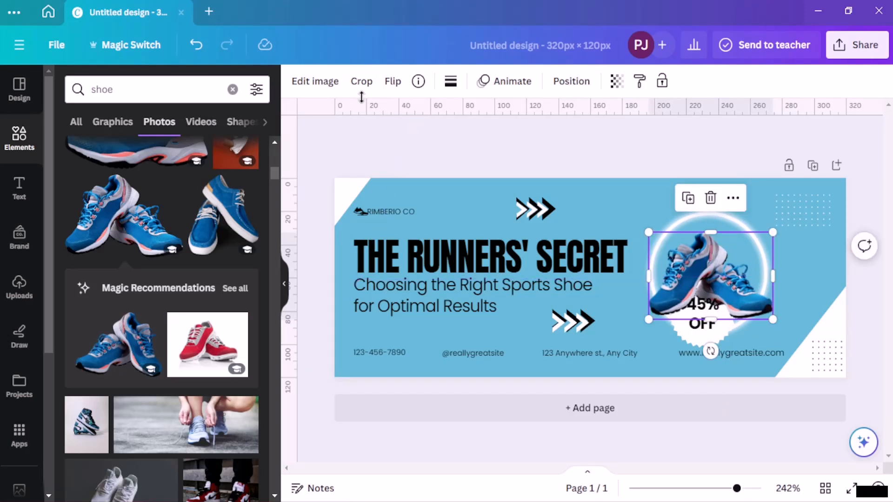
Reorder the layers so the blue shoe photo sits behind the 45% OFF badge and directly above the glowing ring
{"action": "left_click", "coordinate": [568, 88]}
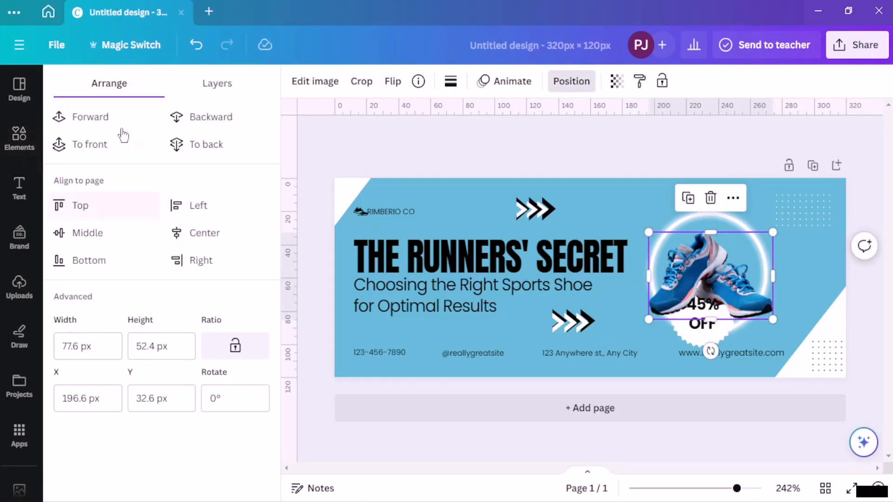
{"action": "left_click", "coordinate": [209, 88]}
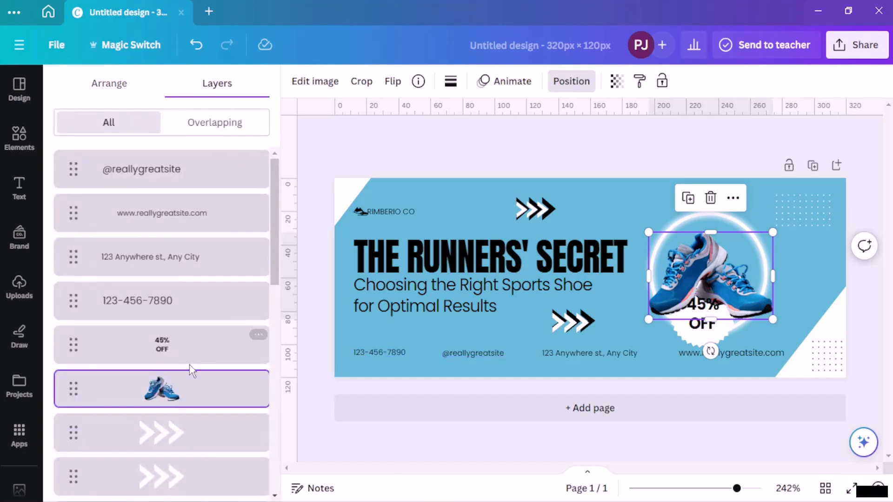
{"action": "scroll", "coordinate": [189, 326], "scroll_direction": "down", "scroll_amount": 4}
{"action": "left_click_drag", "start_coordinate": [191, 185], "coordinate": [199, 439]}
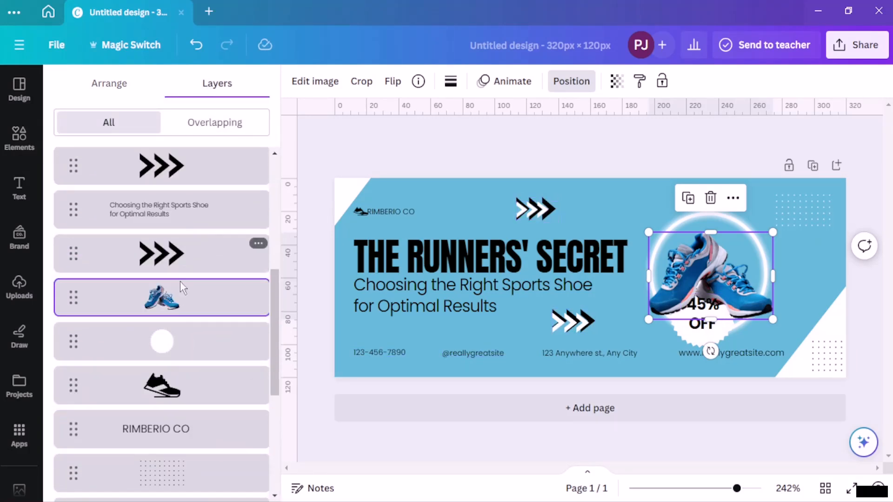
{"action": "left_click_drag", "start_coordinate": [180, 284], "coordinate": [184, 430]}
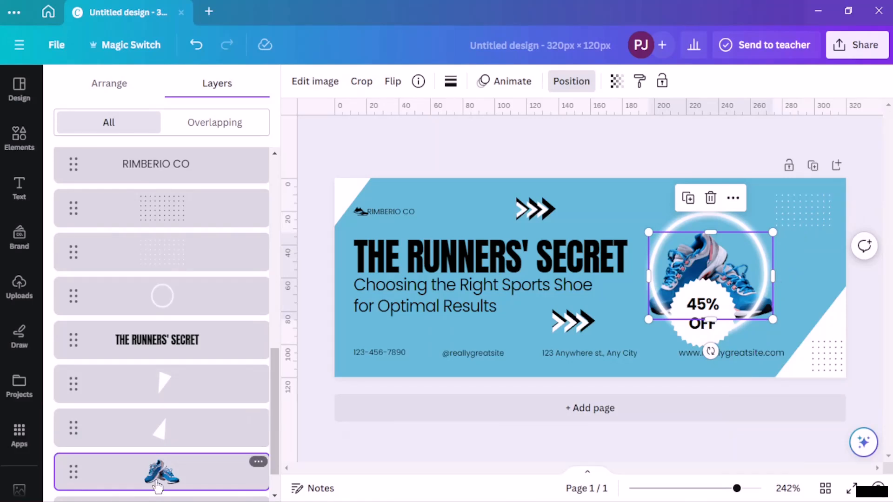
{"action": "left_click_drag", "start_coordinate": [156, 475], "coordinate": [167, 279]}
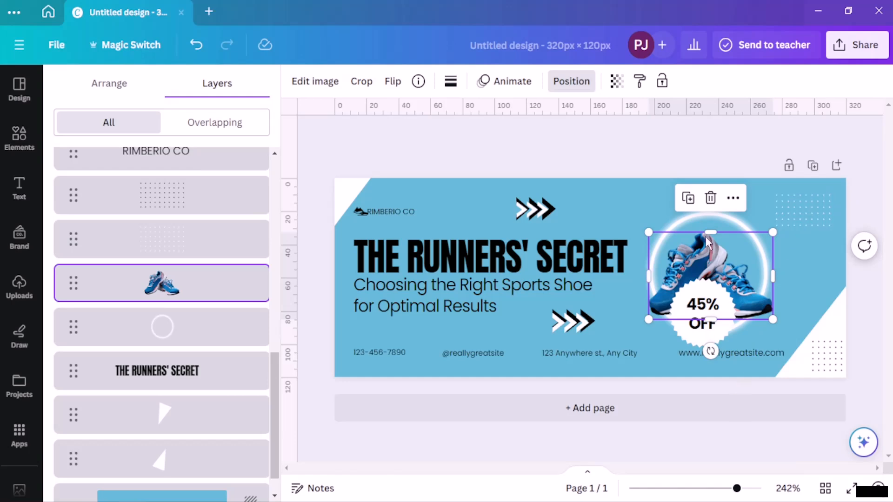
{"action": "key", "text": "Escape"}
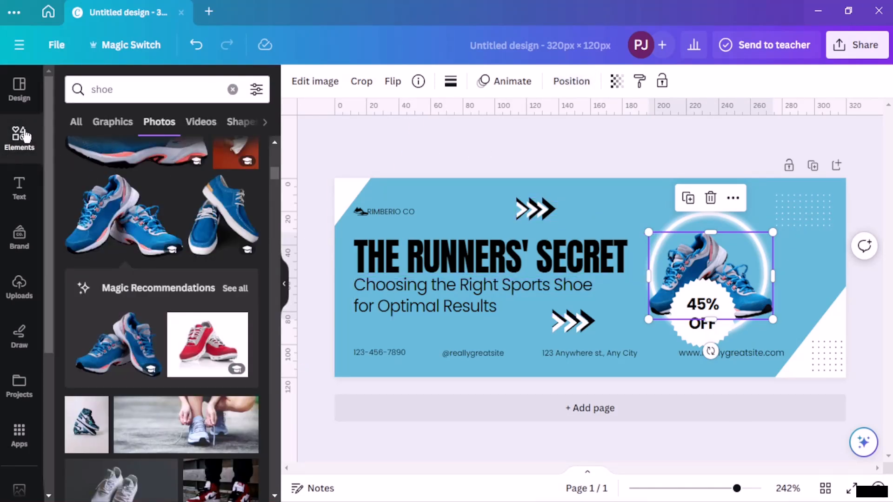
Replace the headline "The Runners' Secret" with "COMFORT IS THE NEW TREND"
{"action": "left_click", "coordinate": [19, 88]}
{"action": "left_click", "coordinate": [283, 284]}
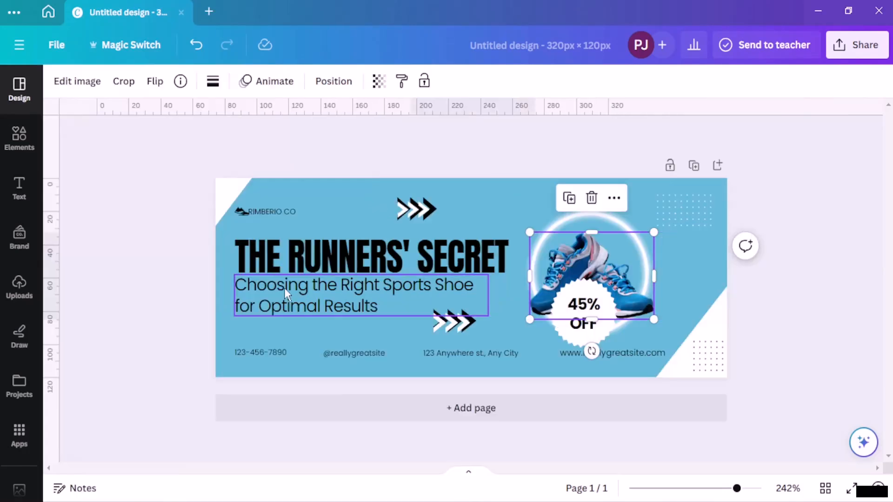
{"action": "left_click", "coordinate": [497, 259]}
{"action": "left_click", "coordinate": [514, 253]}
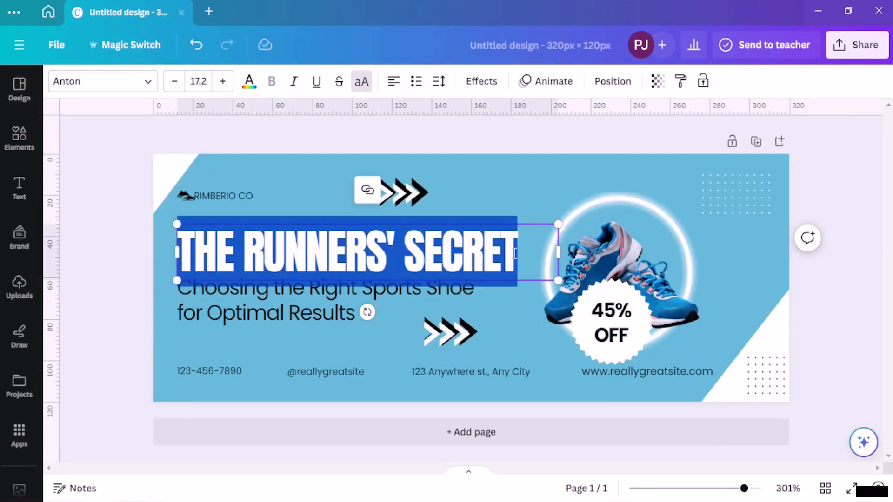
{"action": "key", "text": "BackSpace"}
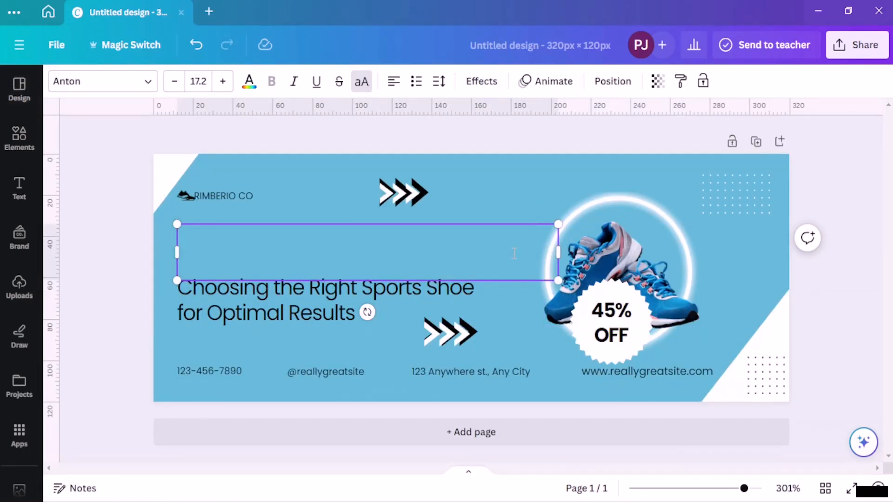
{"action": "type", "text": "COMFOR"}
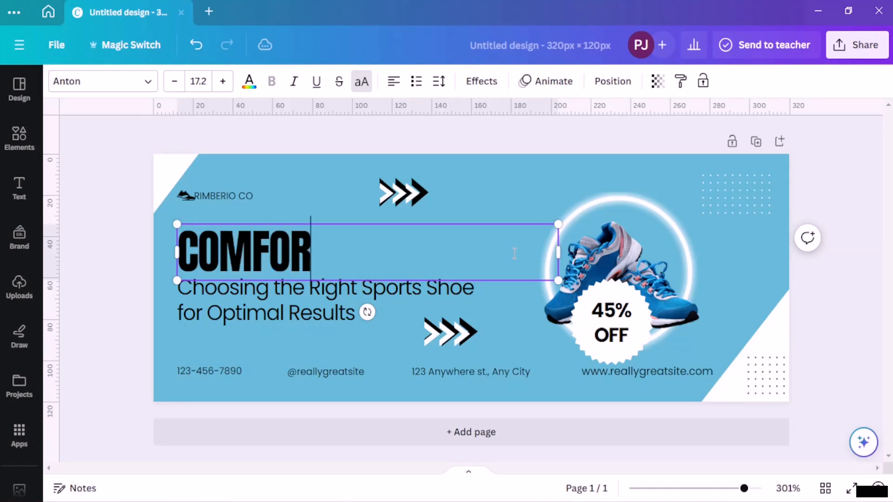
{"action": "type", "text": "T IS TH"}
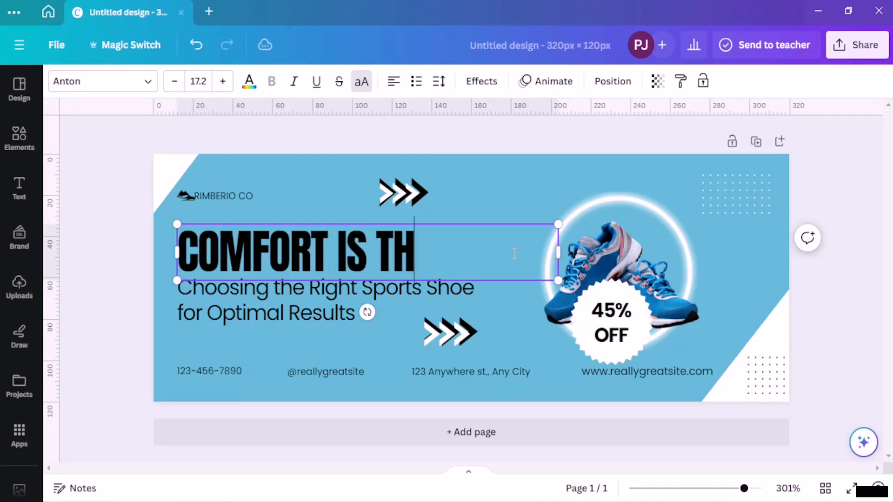
{"action": "type", "text": "E NEW TREND"}
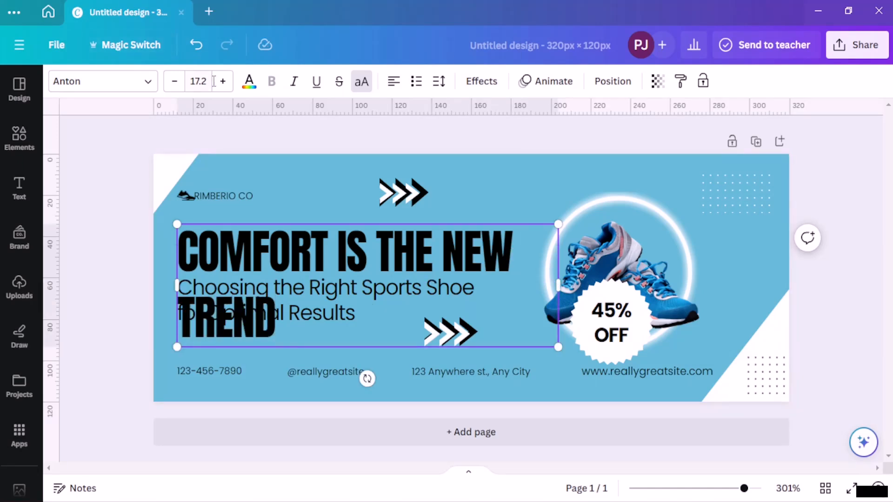
Set the headline's font size to 14.2 so it fits on one line beside the shoes, and deselect it
{"action": "left_click", "coordinate": [175, 83]}
{"action": "left_click", "coordinate": [179, 88]}
{"action": "left_click", "coordinate": [180, 88]}
{"action": "left_click", "coordinate": [179, 89]}
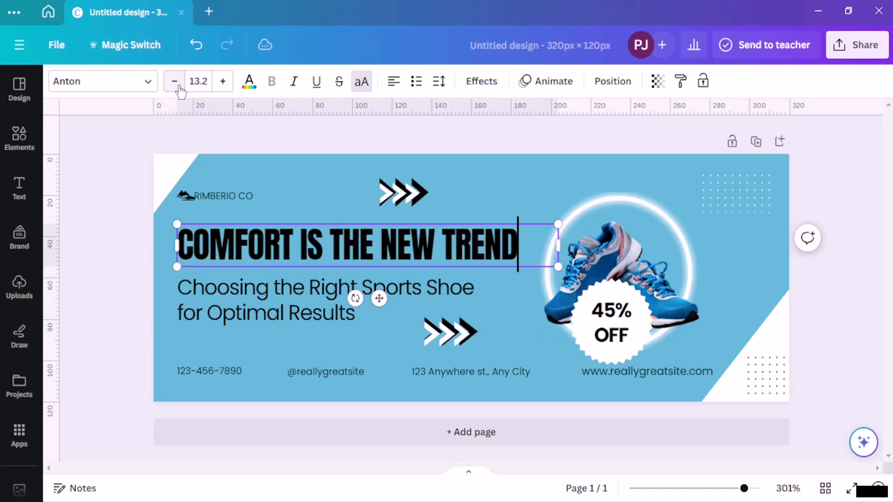
{"action": "left_click", "coordinate": [222, 88]}
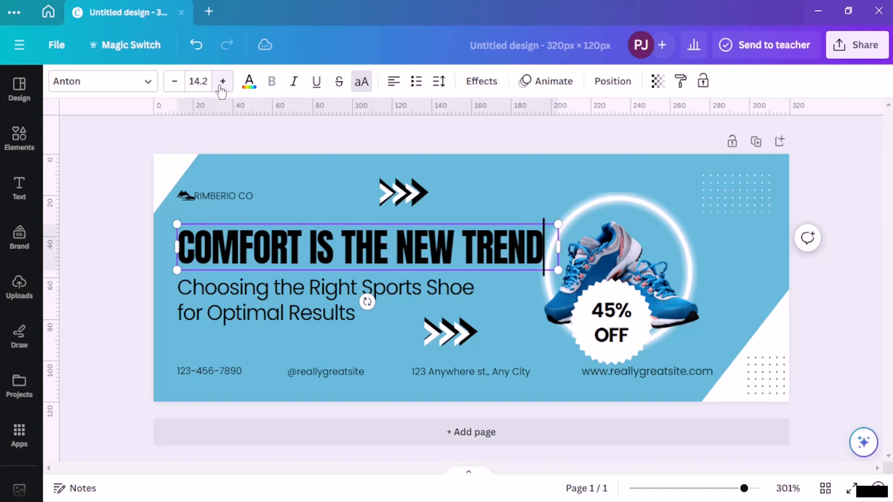
{"action": "left_click", "coordinate": [98, 236]}
Replace the brand name beside the small shoe logo with "RIVERO"
{"action": "double_click", "coordinate": [240, 197]}
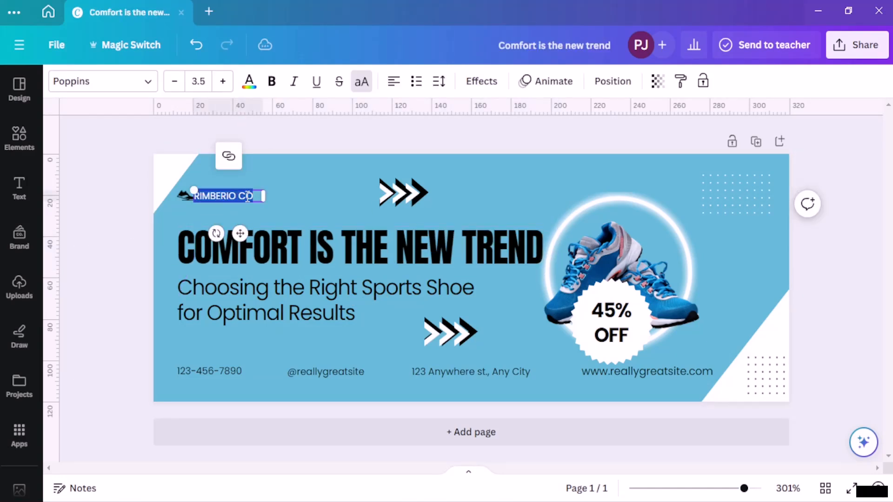
{"action": "key", "text": "BackSpace"}
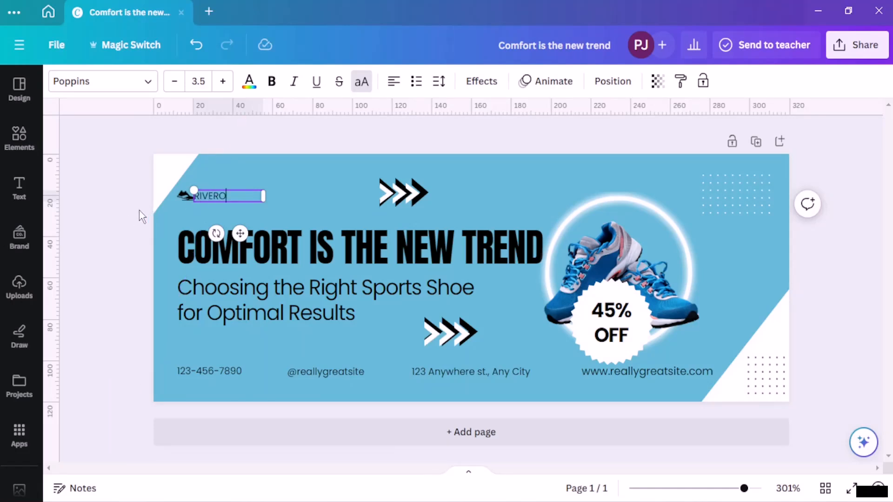
Make the brand name RIVERO bold and shift it slightly right, away from the small shoe logo
{"action": "left_click", "coordinate": [226, 263]}
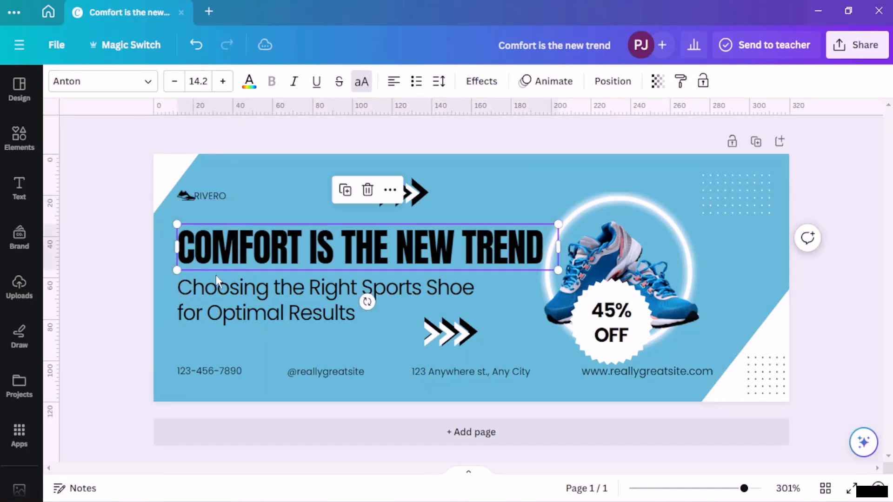
{"action": "left_click", "coordinate": [212, 196]}
{"action": "double_click", "coordinate": [212, 196]}
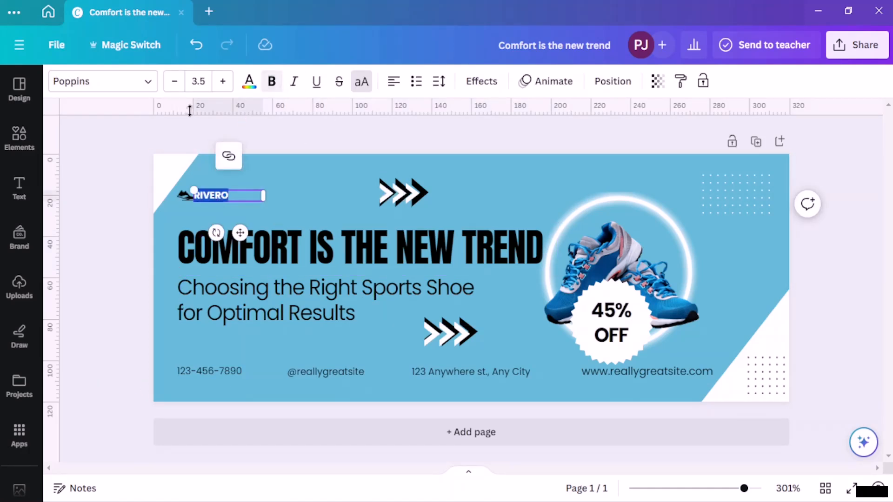
{"action": "left_click", "coordinate": [107, 199]}
{"action": "left_click", "coordinate": [223, 195]}
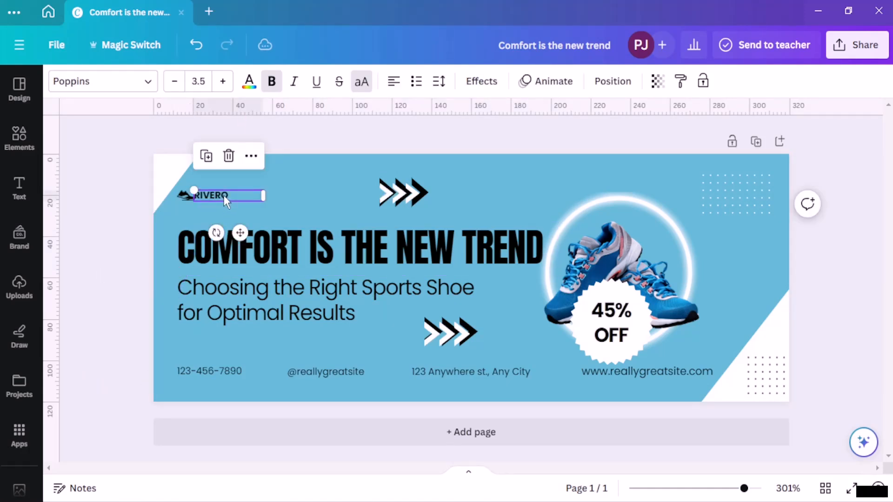
{"action": "left_click_drag", "start_coordinate": [224, 195], "coordinate": [228, 196]}
{"action": "left_click", "coordinate": [106, 215]}
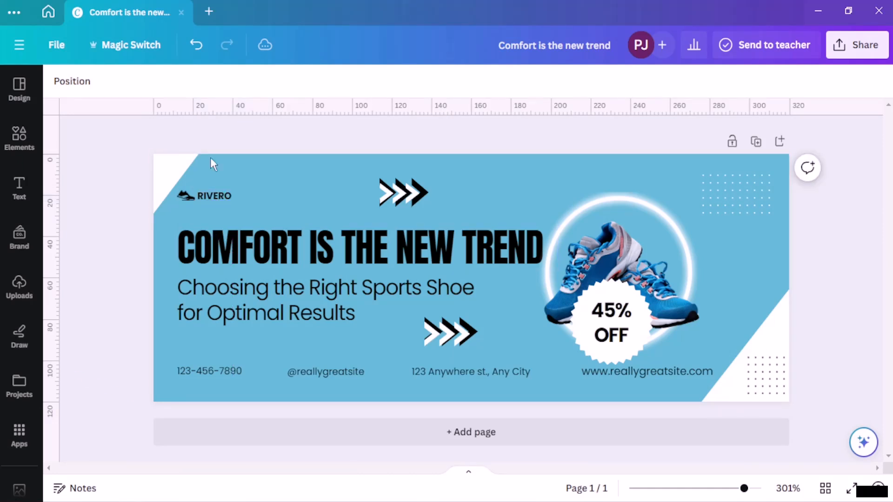
Delete the website, street address, social handle and phone number texts along the banner's lower edge
{"action": "left_click", "coordinate": [221, 372]}
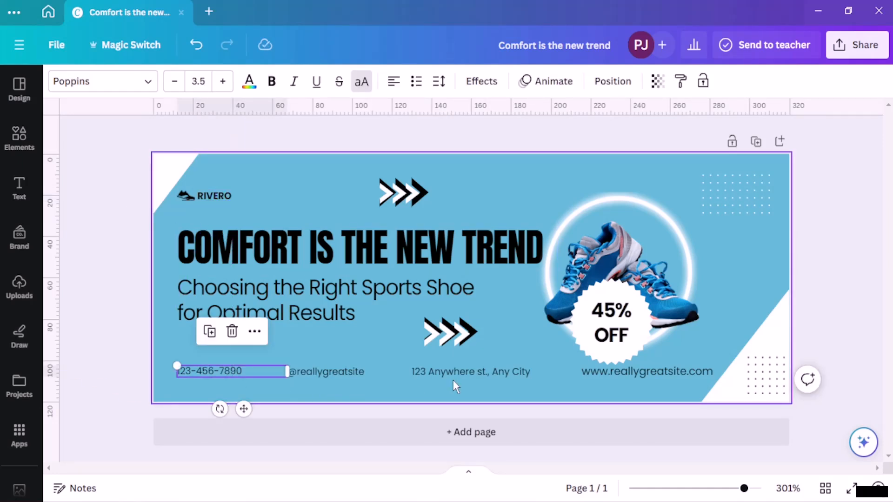
{"action": "left_click", "coordinate": [665, 376]}
{"action": "left_click", "coordinate": [504, 382]}
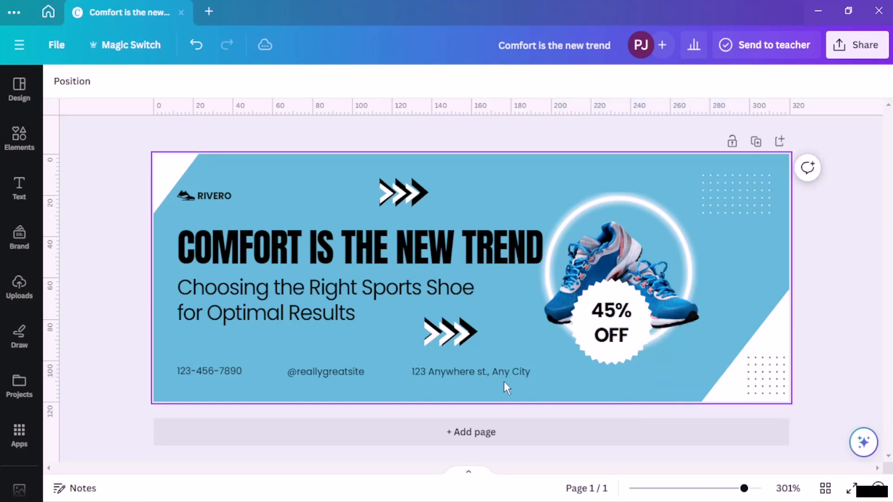
{"action": "left_click", "coordinate": [501, 373]}
{"action": "key", "text": "Delete"}
{"action": "left_click", "coordinate": [334, 374]}
{"action": "key", "text": "Delete"}
{"action": "left_click", "coordinate": [219, 371]}
{"action": "key", "text": "Delete"}
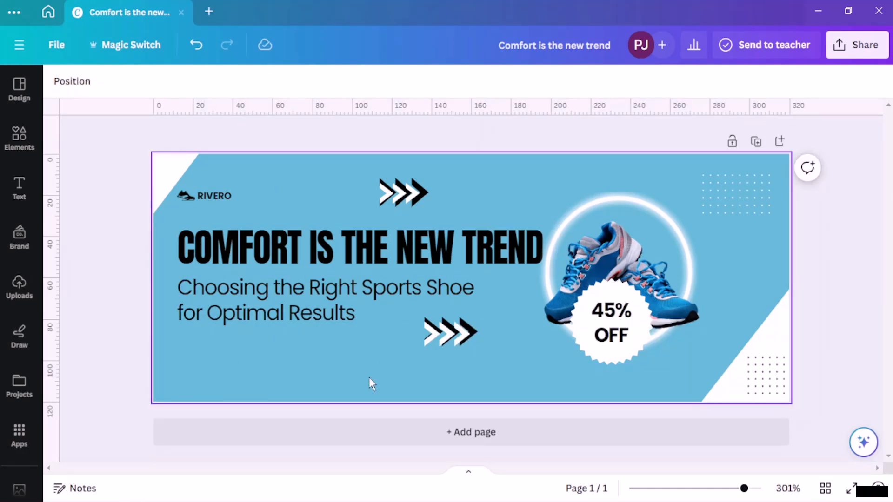
Replace the previous element search with "sports" and limit the results to graphics
{"action": "left_click", "coordinate": [27, 140]}
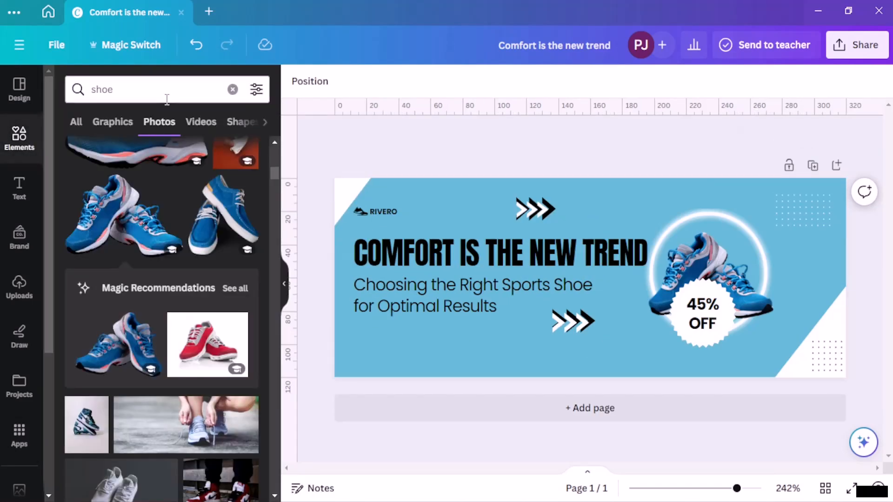
{"action": "left_click", "coordinate": [233, 89]}
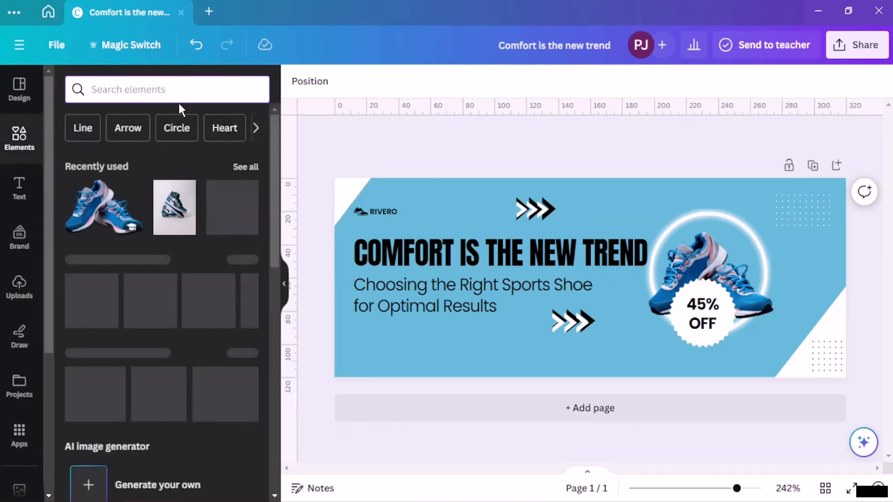
{"action": "type", "text": "sports"}
{"action": "key", "text": "Return"}
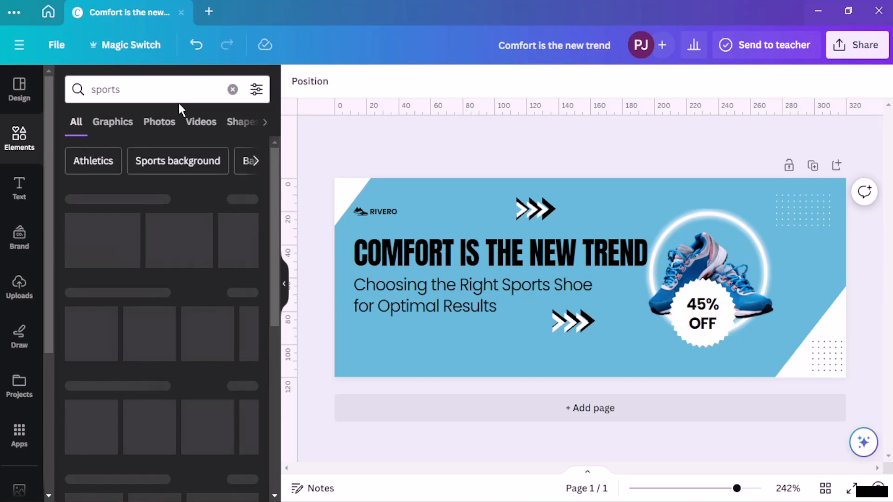
{"action": "left_click", "coordinate": [101, 124]}
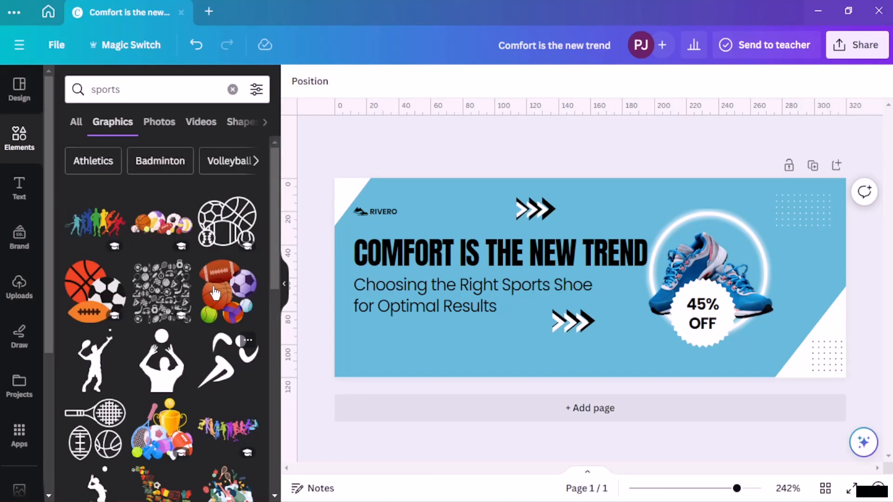
Add the tennis player silhouette to the banner, enlarge it to nearly full banner height and place it near the middle
{"action": "scroll", "coordinate": [168, 263], "scroll_direction": "down", "scroll_amount": 4}
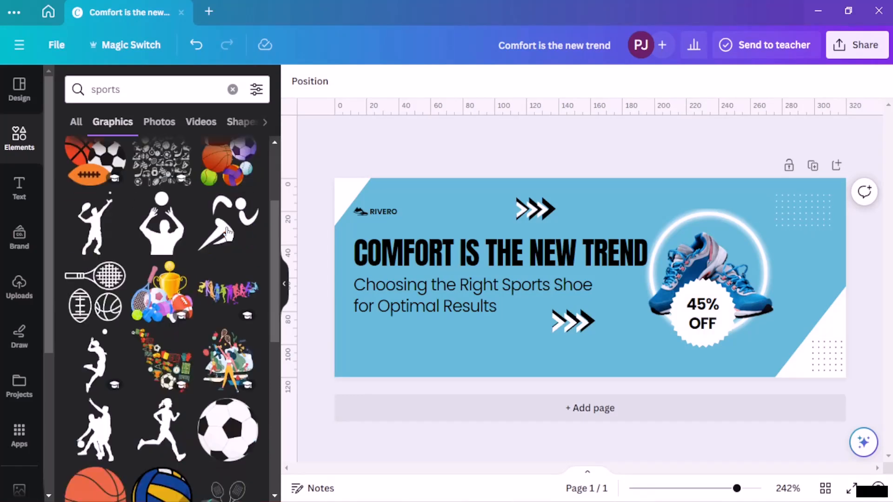
{"action": "scroll", "coordinate": [166, 254], "scroll_direction": "down", "scroll_amount": 4}
{"action": "scroll", "coordinate": [166, 256], "scroll_direction": "down", "scroll_amount": 8}
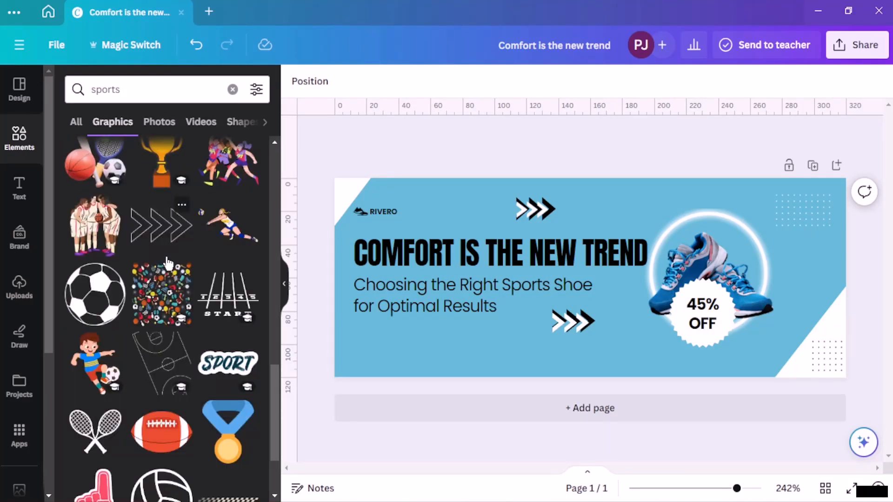
{"action": "scroll", "coordinate": [111, 308], "scroll_direction": "down", "scroll_amount": 1}
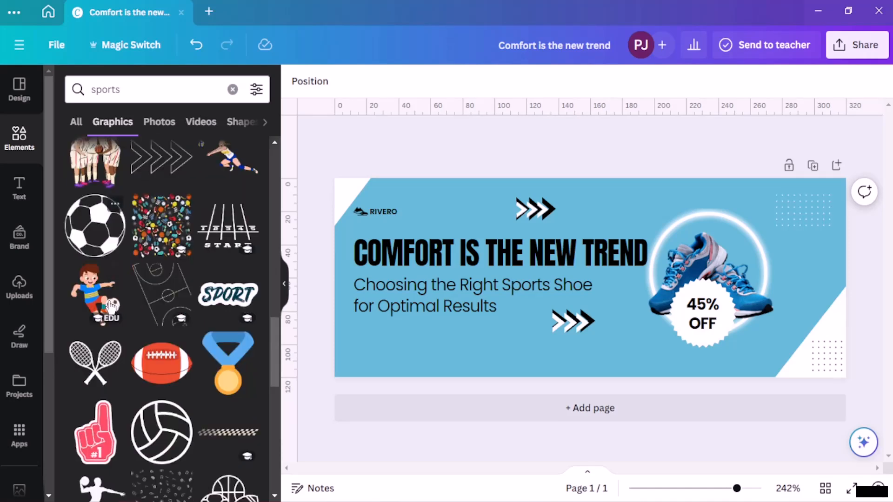
{"action": "scroll", "coordinate": [112, 306], "scroll_direction": "down", "scroll_amount": 4}
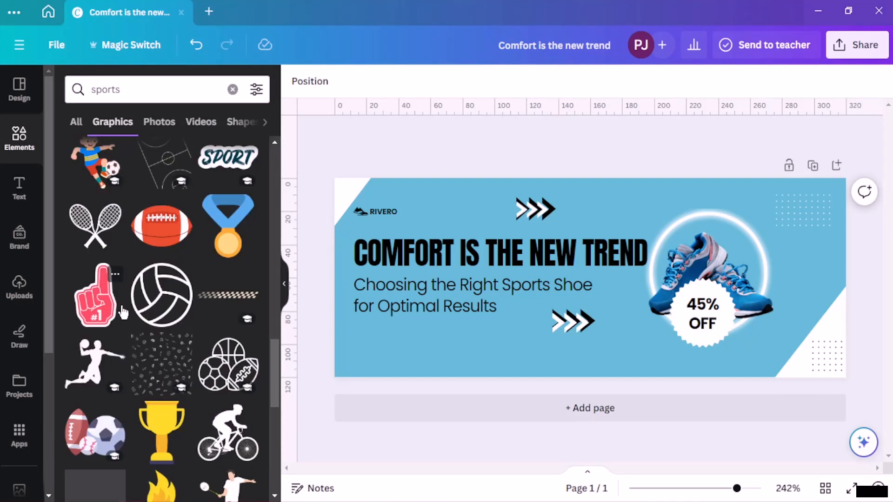
{"action": "scroll", "coordinate": [121, 306], "scroll_direction": "up", "scroll_amount": 16}
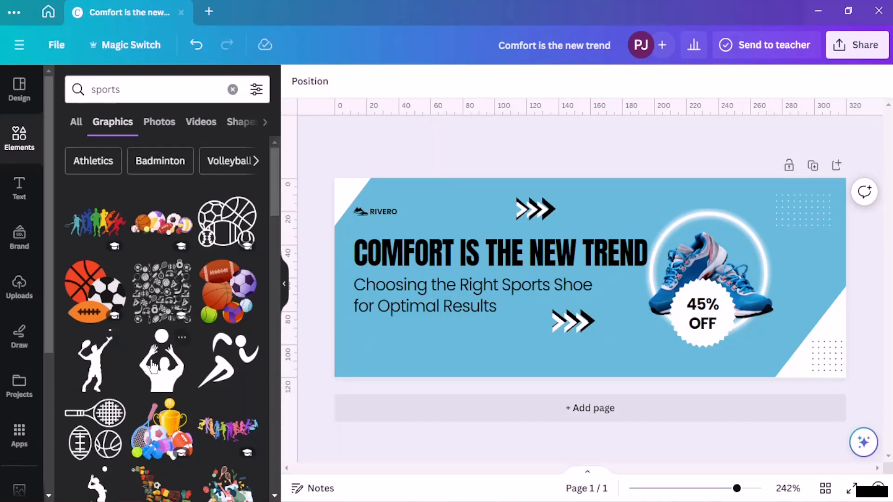
{"action": "left_click", "coordinate": [119, 367]}
{"action": "left_click_drag", "start_coordinate": [593, 287], "coordinate": [470, 332]}
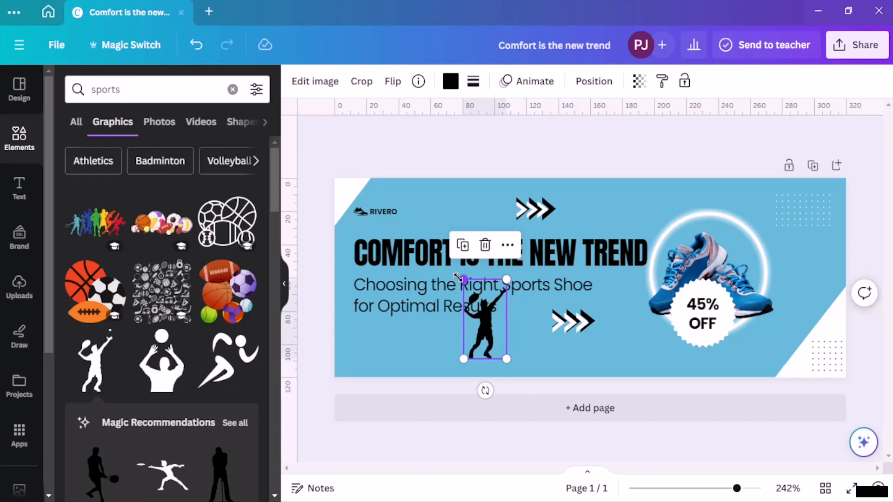
{"action": "left_click_drag", "start_coordinate": [446, 284], "coordinate": [374, 183]}
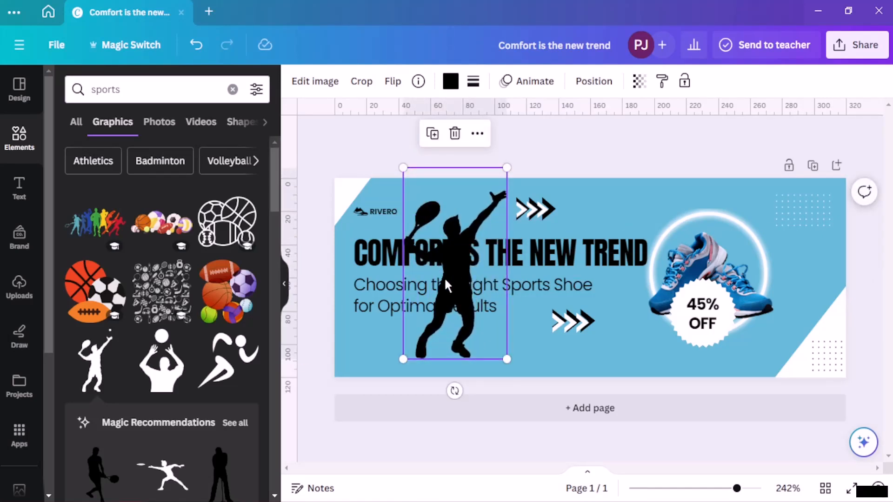
{"action": "left_click_drag", "start_coordinate": [450, 281], "coordinate": [518, 293]}
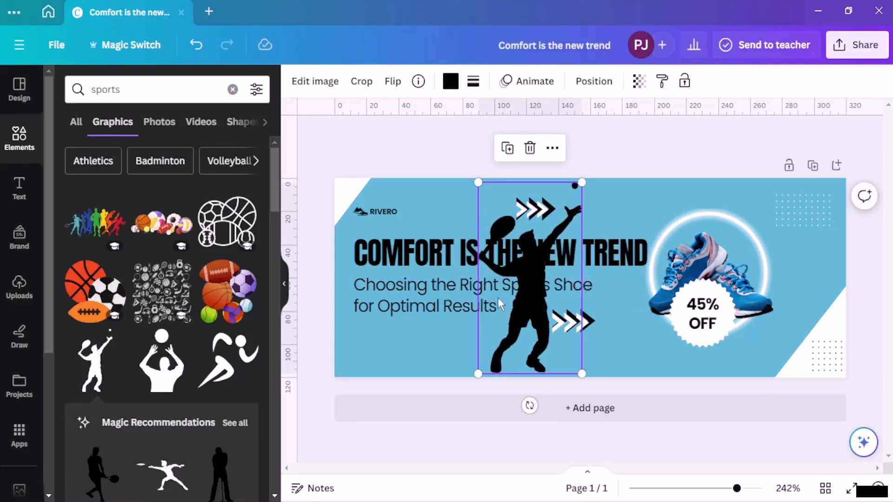
Send the tennis player layer directly above the blue background and shift the figure slightly left, down to the banner's lower edge
{"action": "left_click", "coordinate": [609, 88]}
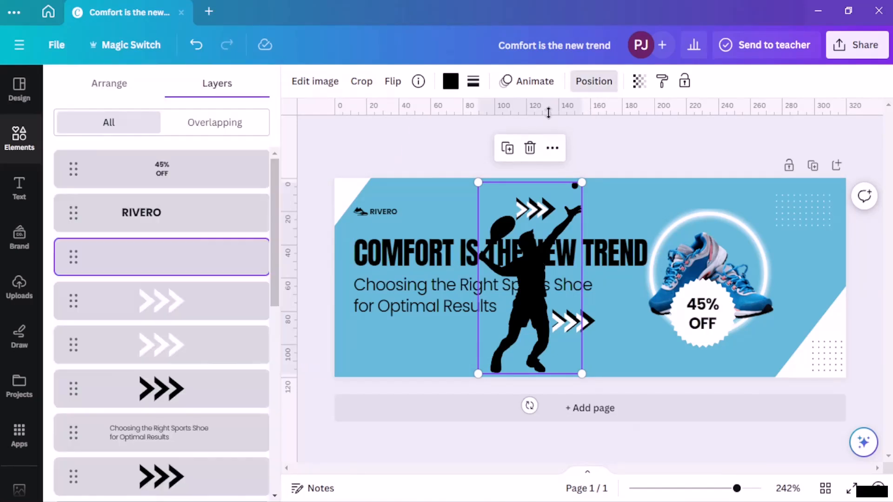
{"action": "left_click_drag", "start_coordinate": [175, 261], "coordinate": [200, 467]}
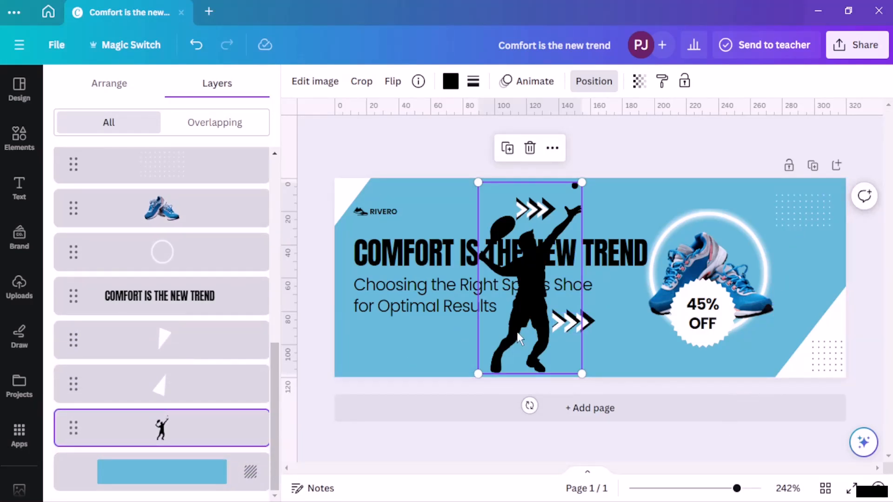
{"action": "mouse_move", "coordinate": [518, 338]}
{"action": "left_mouse_down"}
{"action": "mouse_move", "coordinate": [464, 348]}
{"action": "mouse_move", "coordinate": [501, 335]}
{"action": "left_mouse_up"}
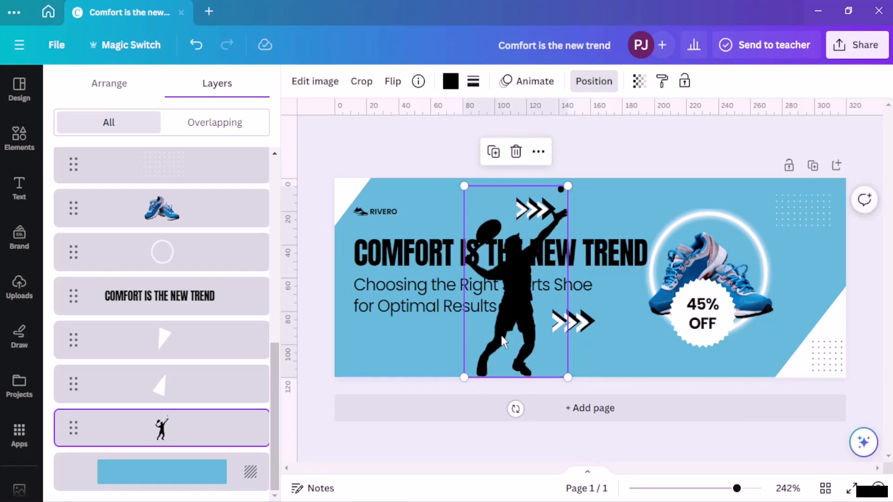
Recolor the tennis player silhouette white, nudge it slightly right and deselect it
{"action": "left_click", "coordinate": [450, 88]}
{"action": "left_click", "coordinate": [173, 164]}
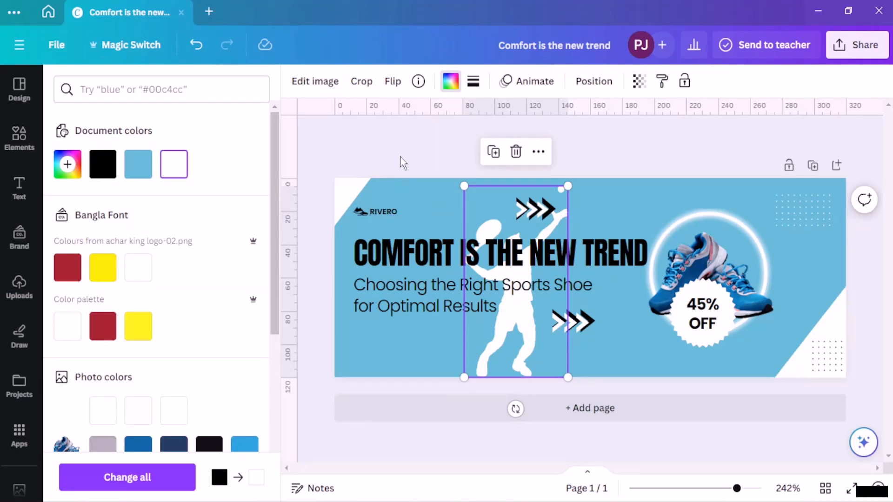
{"action": "key", "text": "Escape"}
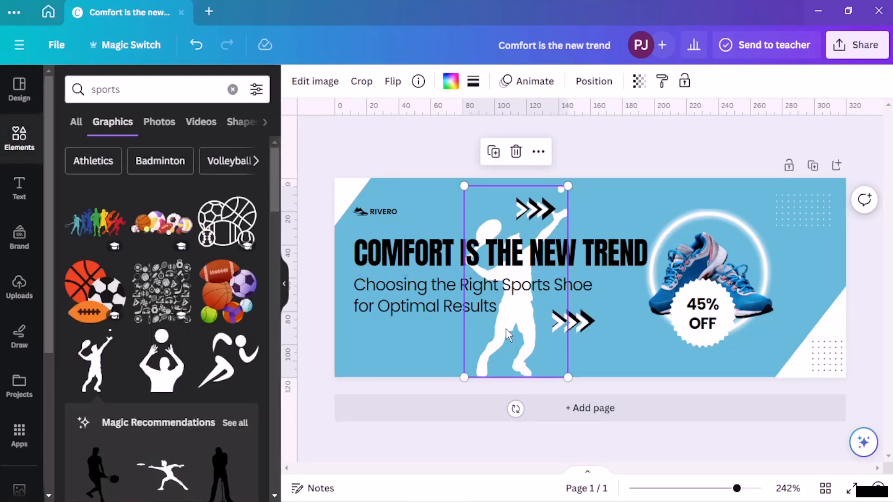
{"action": "left_click_drag", "start_coordinate": [506, 329], "coordinate": [509, 329]}
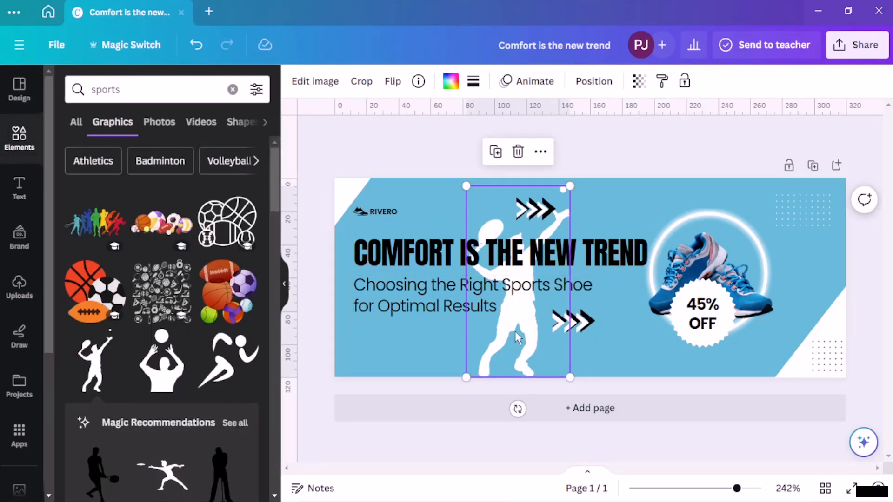
{"action": "left_click", "coordinate": [444, 157]}
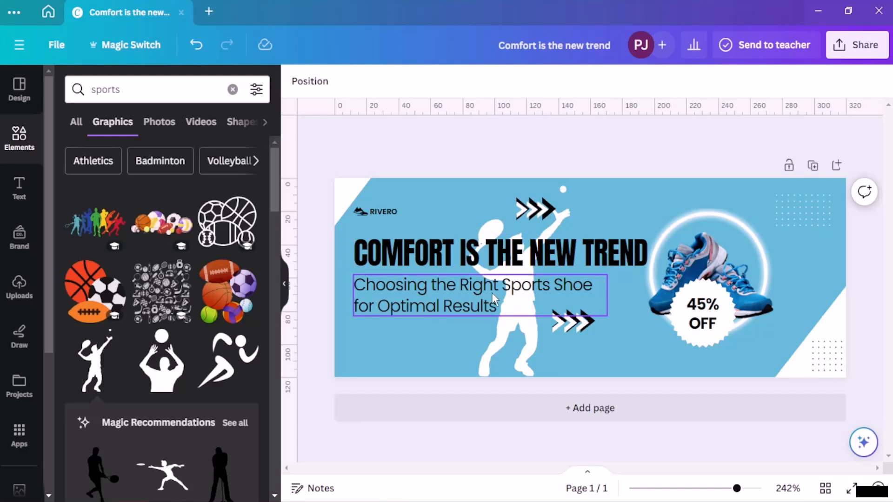
Replace the subtitle under the headline with two lines: "Best for sports" and "Cant beat in tactile"
{"action": "double_click", "coordinate": [501, 310]}
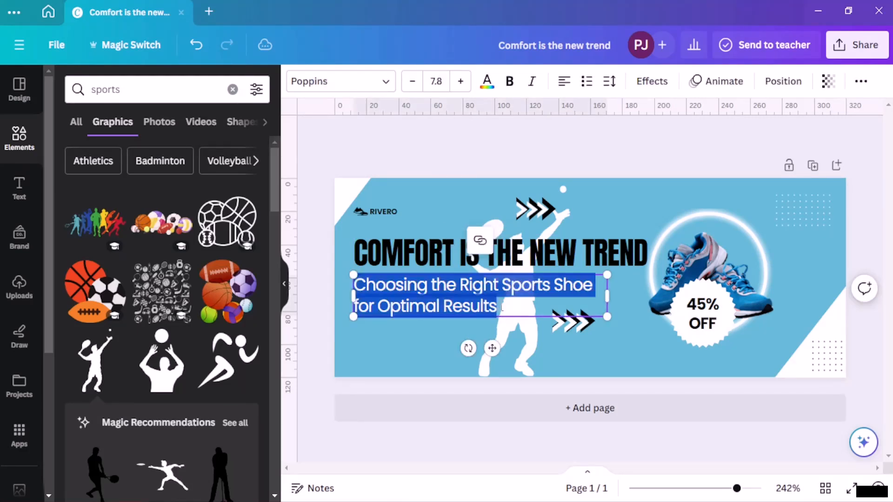
{"action": "key", "text": "BackSpace"}
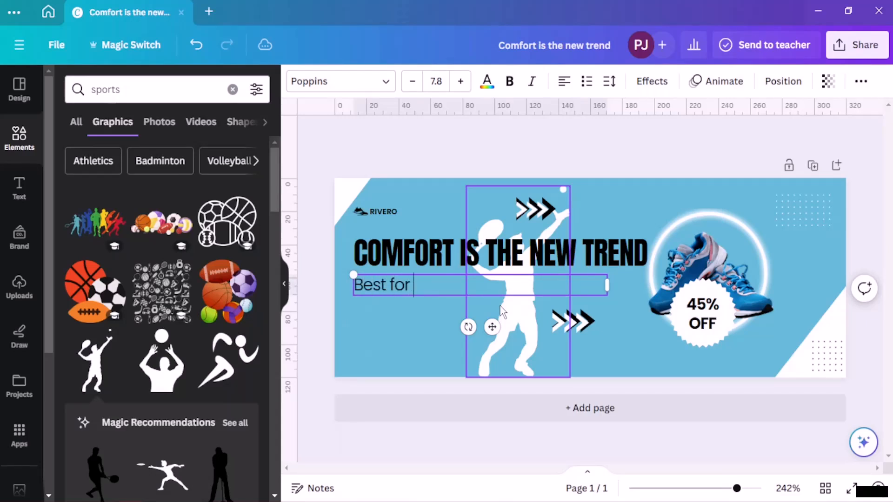
{"action": "left_click", "coordinate": [469, 309]}
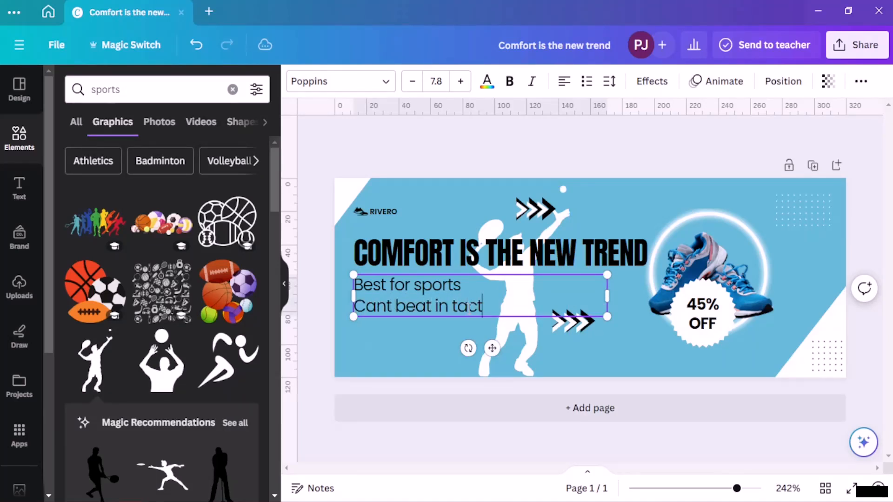
{"action": "left_click", "coordinate": [392, 168]}
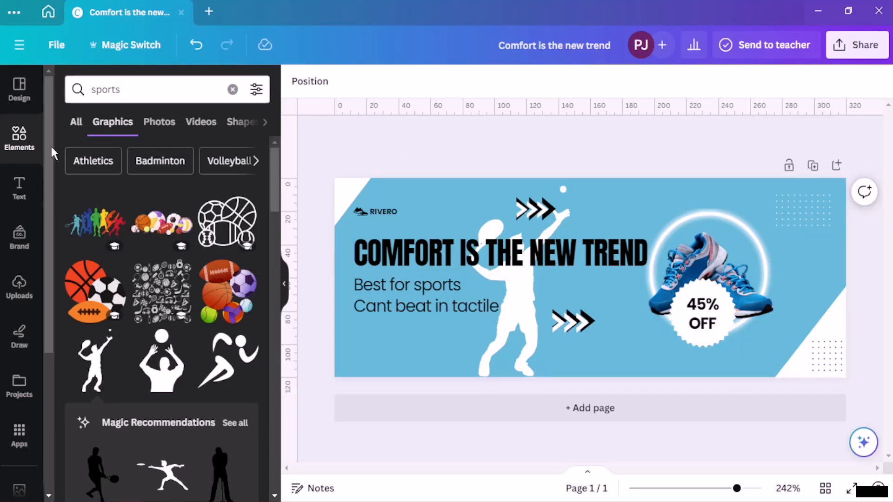
Add the yellow laurel wreath from the sports graphics to the banner
{"action": "scroll", "coordinate": [188, 226], "scroll_direction": "down", "scroll_amount": 10}
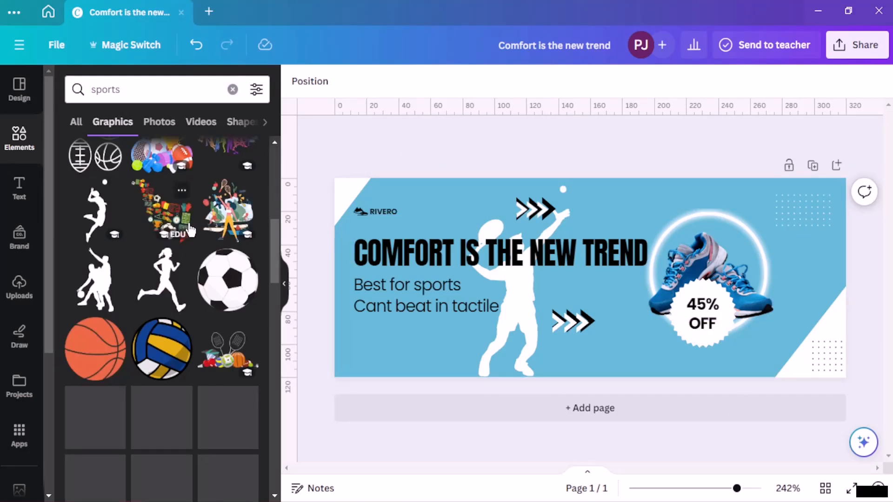
{"action": "scroll", "coordinate": [189, 225], "scroll_direction": "up", "scroll_amount": 1}
{"action": "scroll", "coordinate": [188, 225], "scroll_direction": "down", "scroll_amount": 3}
{"action": "scroll", "coordinate": [188, 224], "scroll_direction": "up", "scroll_amount": 3}
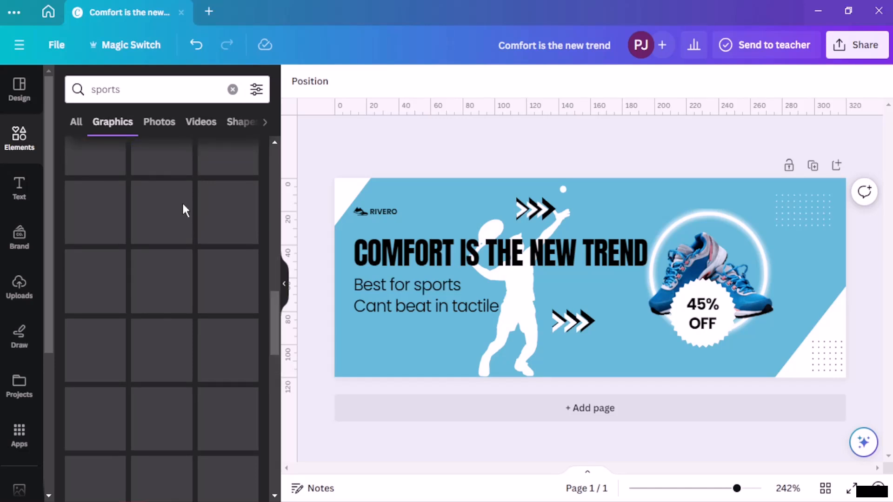
{"action": "scroll", "coordinate": [174, 179], "scroll_direction": "down", "scroll_amount": 5}
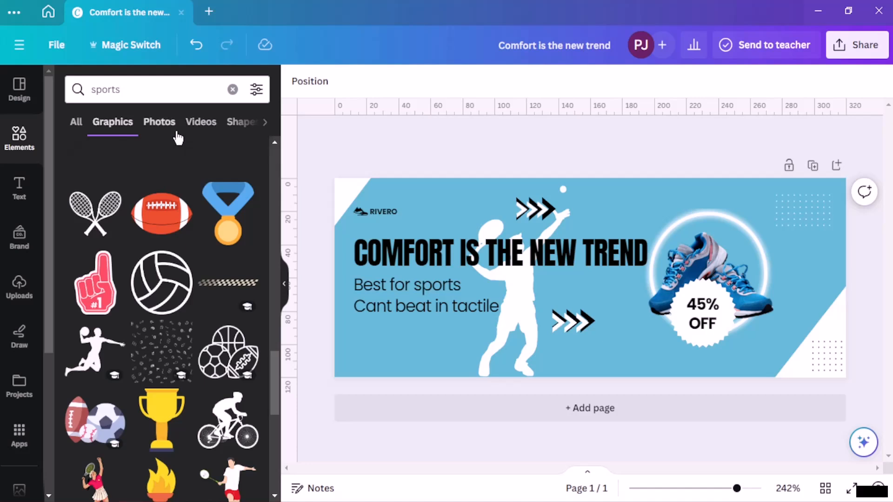
{"action": "scroll", "coordinate": [168, 283], "scroll_direction": "down", "scroll_amount": 5}
{"action": "scroll", "coordinate": [220, 270], "scroll_direction": "down", "scroll_amount": 5}
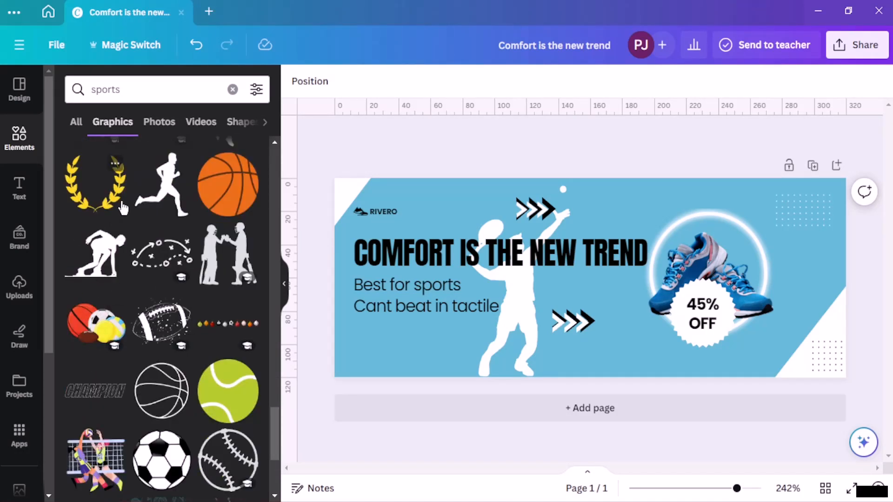
{"action": "left_click", "coordinate": [102, 213]}
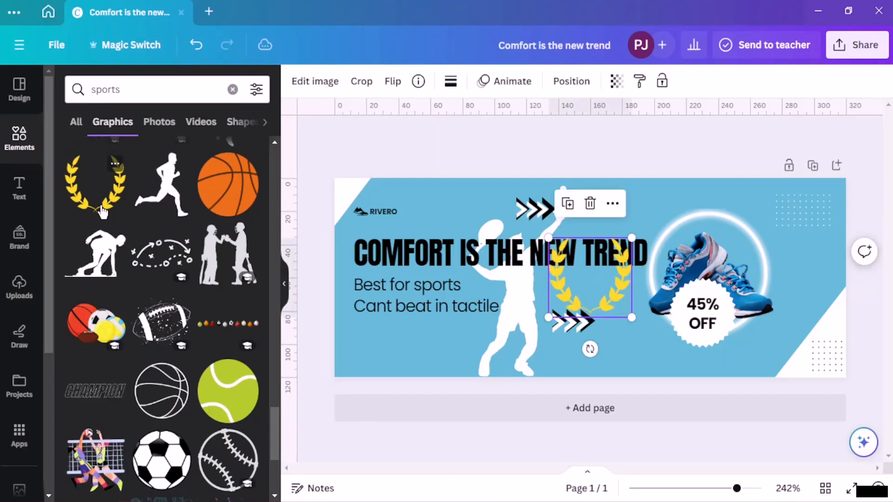
Enlarge the laurel wreath and position it so that it frames the shoes and the 45% OFF badge
{"action": "left_click_drag", "start_coordinate": [602, 303], "coordinate": [717, 331]}
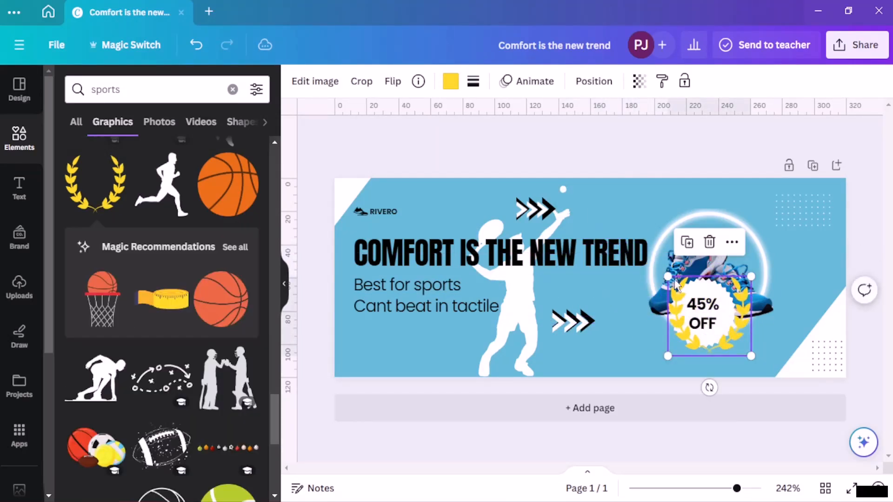
{"action": "left_click_drag", "start_coordinate": [669, 277], "coordinate": [586, 198]}
{"action": "mouse_move", "coordinate": [693, 307]}
{"action": "left_mouse_down"}
{"action": "mouse_move", "coordinate": [723, 313]}
{"action": "mouse_move", "coordinate": [697, 302]}
{"action": "left_mouse_up"}
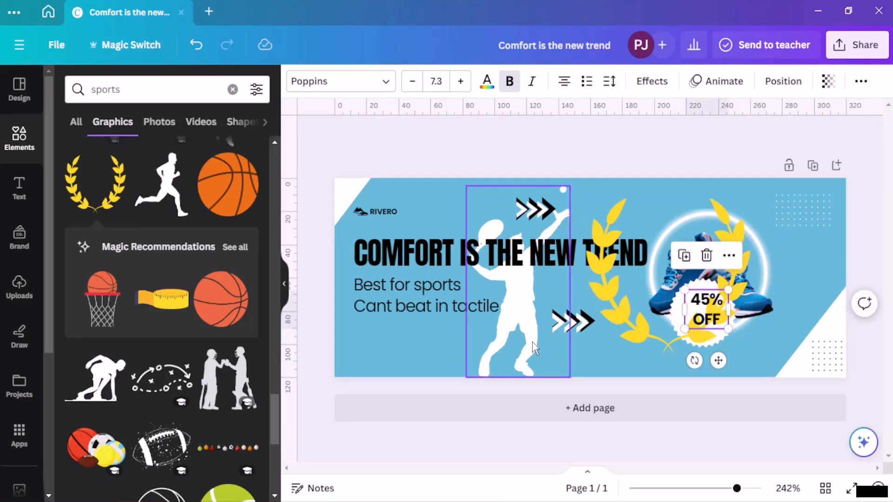
{"action": "left_click_drag", "start_coordinate": [635, 317], "coordinate": [671, 338]}
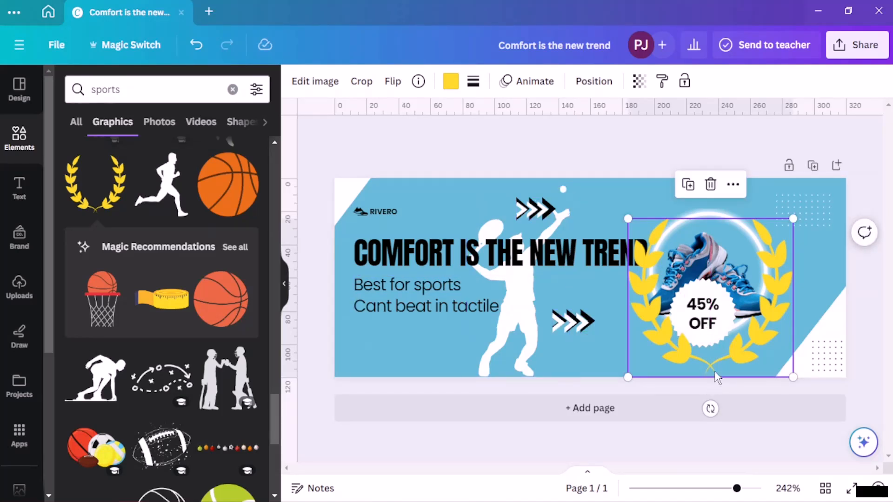
{"action": "left_click_drag", "start_coordinate": [710, 371], "coordinate": [705, 361]}
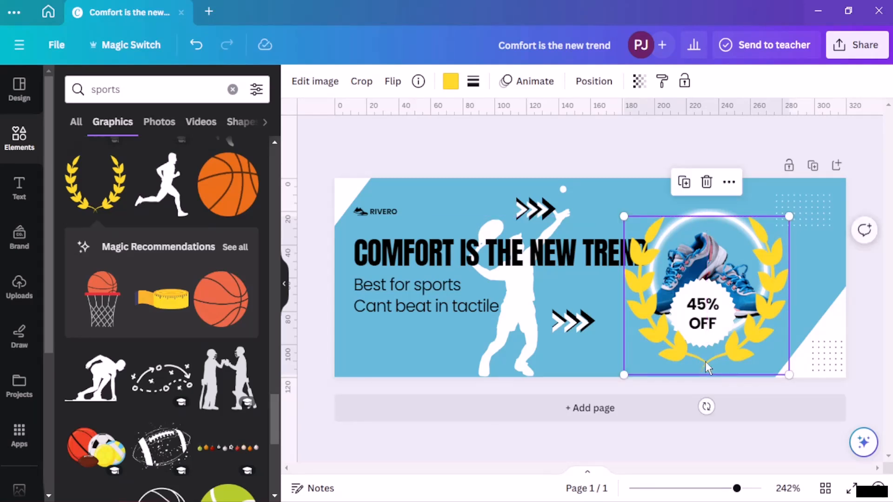
Try a lower transparency value on the laurel wreath and set it back to 100
{"action": "left_click", "coordinate": [639, 81]}
{"action": "left_click_drag", "start_coordinate": [639, 136], "coordinate": [548, 140]}
{"action": "left_click_drag", "start_coordinate": [540, 141], "coordinate": [673, 155]}
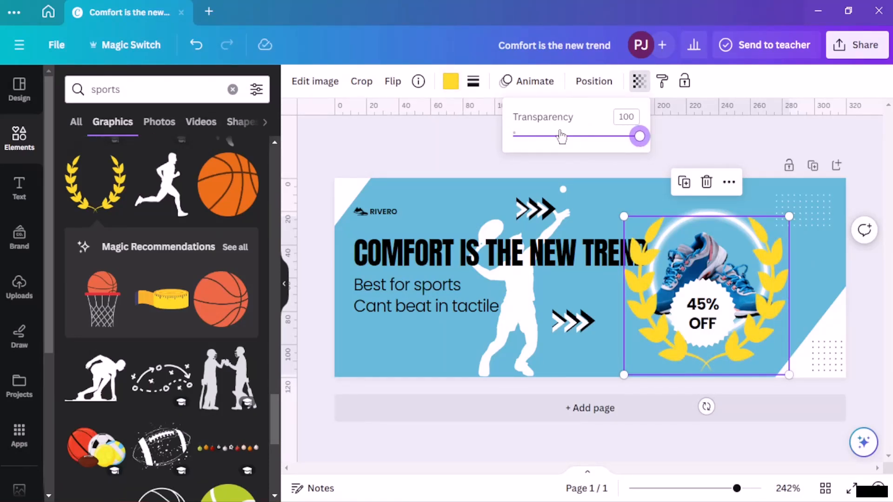
Move the laurel wreath's layer behind the headline, the shoes and the glowing ring, between the two white triangle layers
{"action": "left_click", "coordinate": [595, 86]}
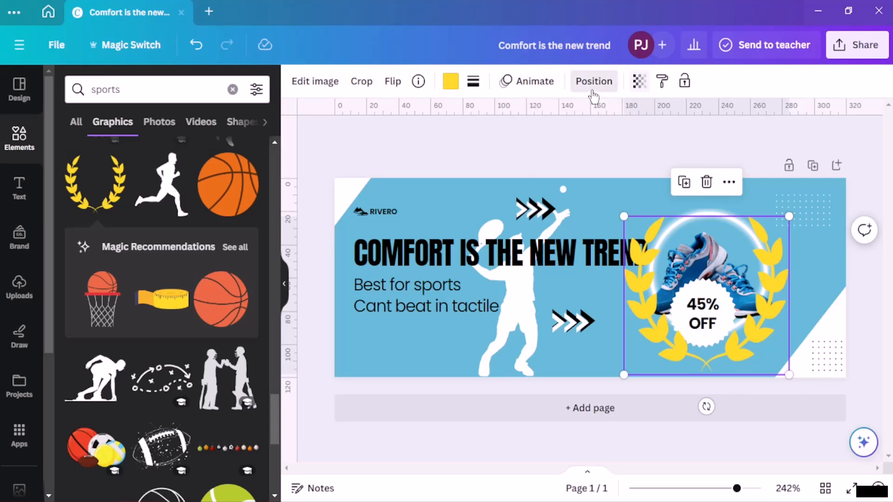
{"action": "left_click_drag", "start_coordinate": [179, 261], "coordinate": [182, 482]}
{"action": "scroll", "coordinate": [177, 355], "scroll_direction": "up", "scroll_amount": 5}
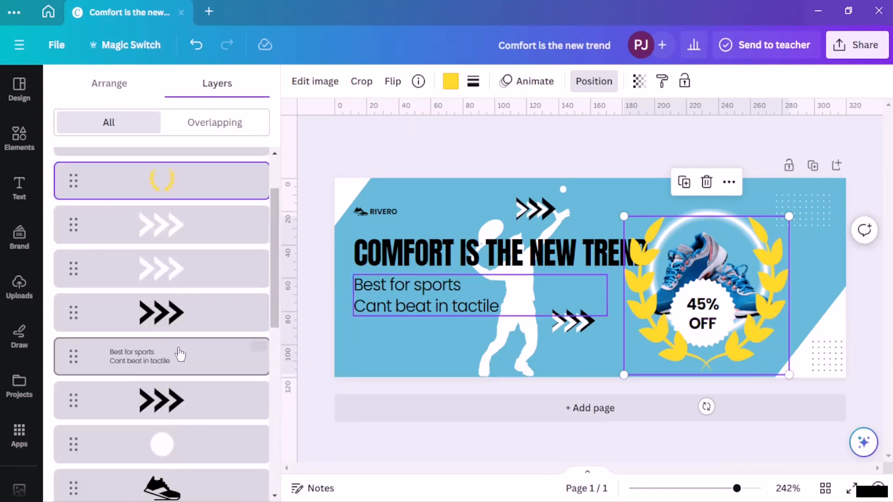
{"action": "left_click_drag", "start_coordinate": [188, 181], "coordinate": [185, 393]}
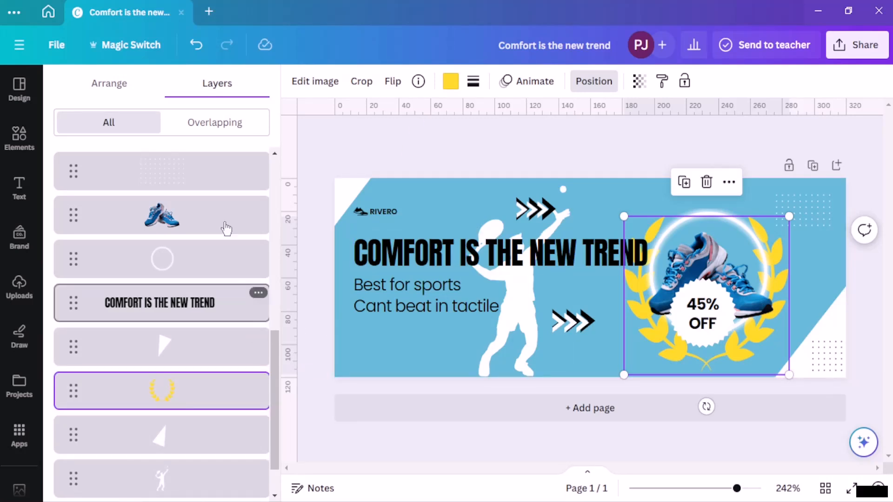
{"action": "left_click", "coordinate": [594, 81]}
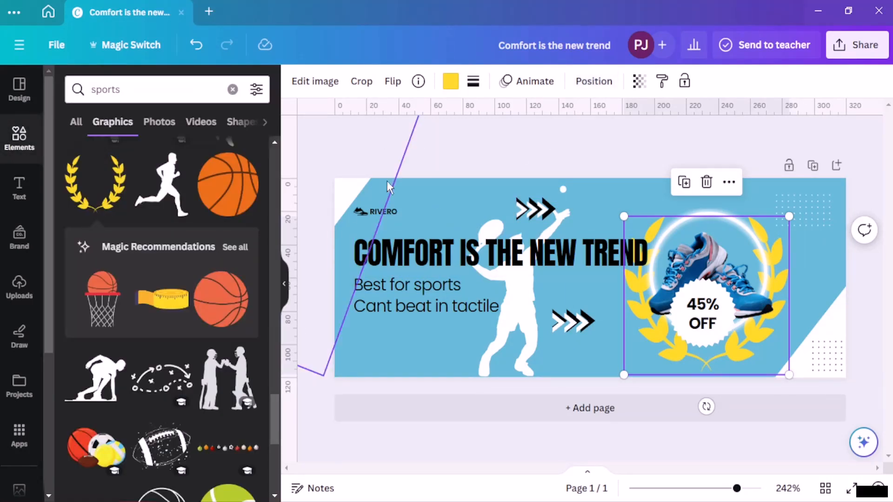
Change the banner's background color to the yellow from the document colors
{"action": "left_click", "coordinate": [445, 182]}
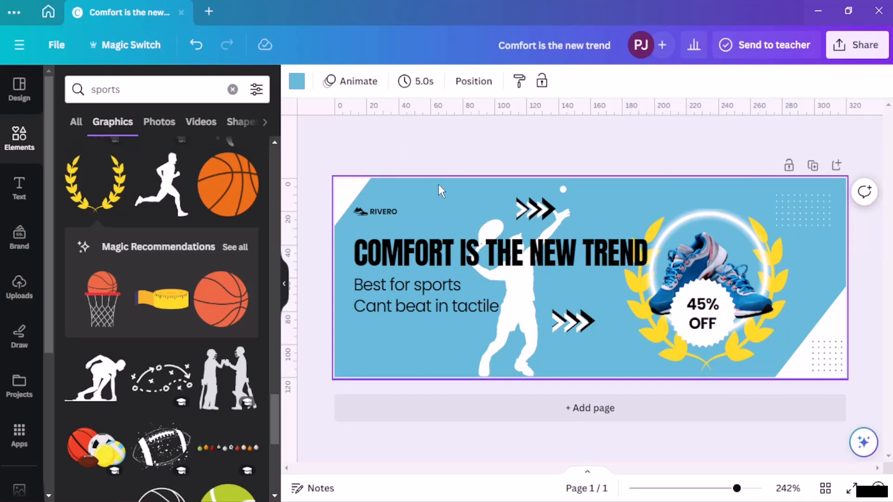
{"action": "left_click", "coordinate": [297, 82]}
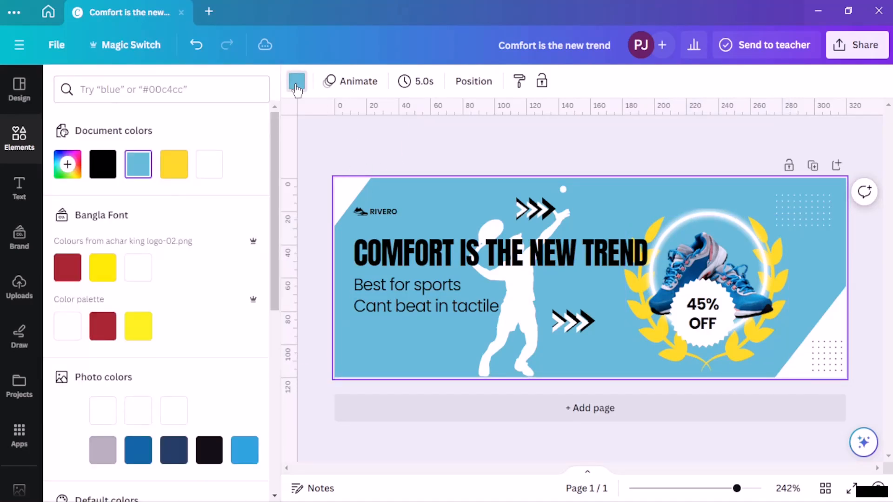
{"action": "left_click", "coordinate": [174, 165]}
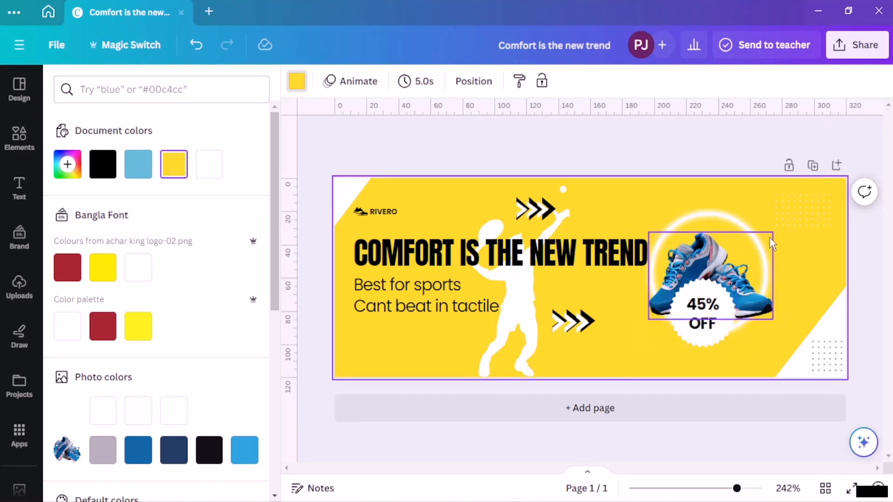
Recolor the laurel wreath around the shoes white (#ffffff) and deselect it
{"action": "left_click", "coordinate": [662, 213]}
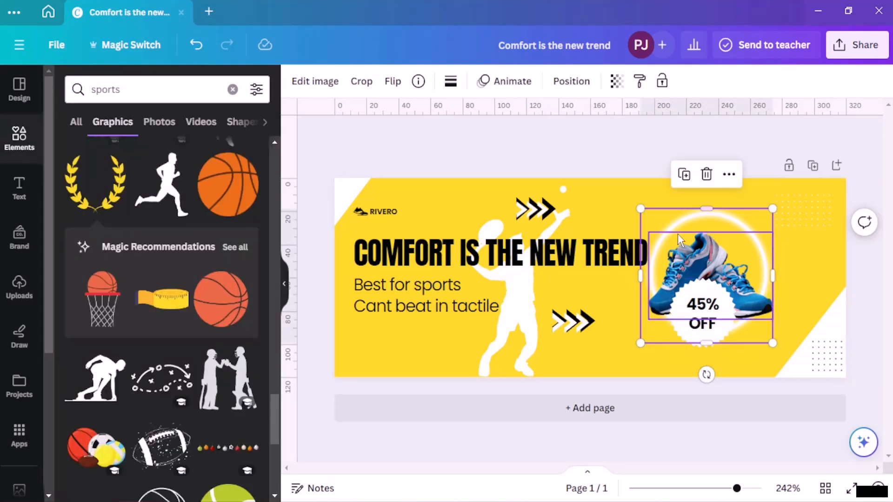
{"action": "left_click", "coordinate": [648, 165]}
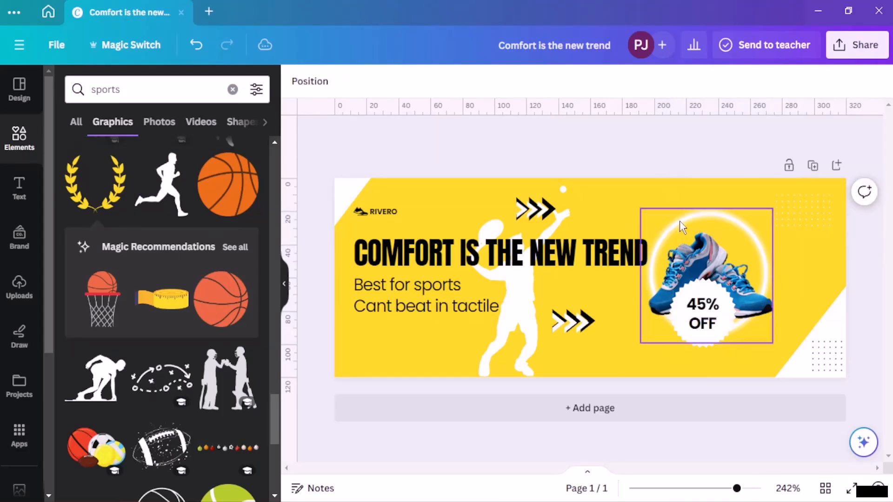
{"action": "left_click", "coordinate": [648, 344]}
{"action": "left_click", "coordinate": [451, 82]}
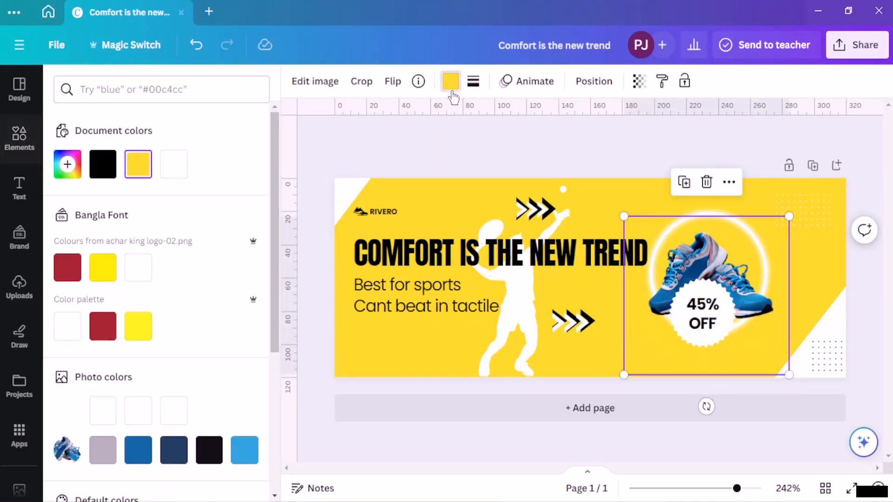
{"action": "left_click", "coordinate": [173, 164]}
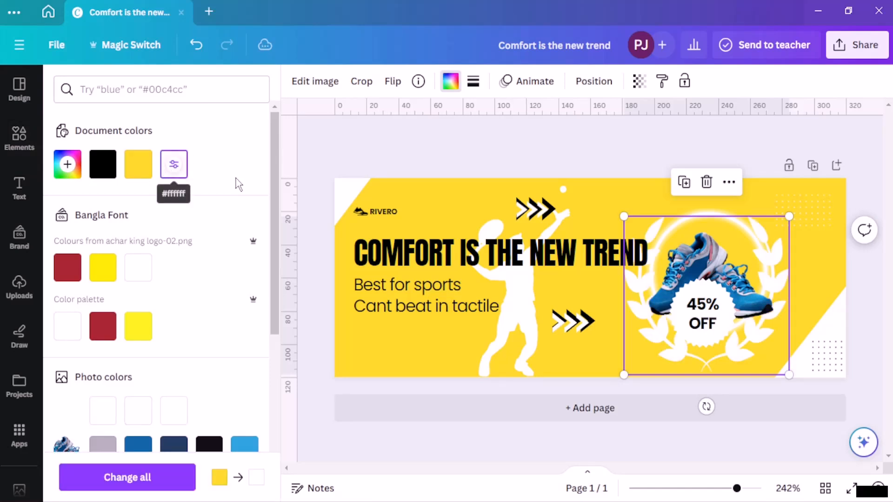
{"action": "left_click", "coordinate": [587, 147]}
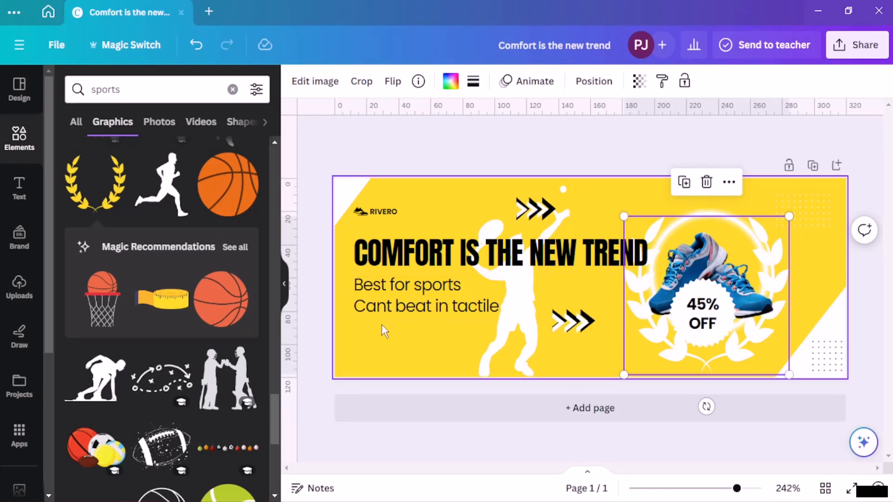
{"action": "left_click", "coordinate": [498, 149]}
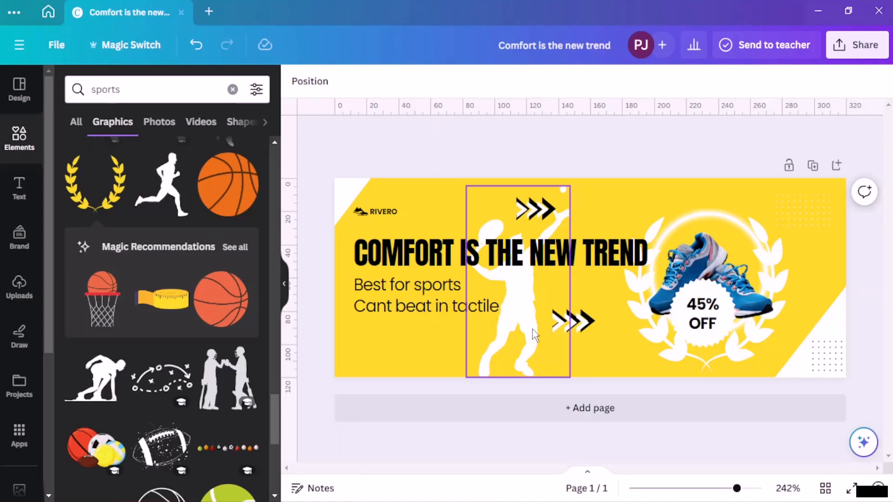
{"action": "left_click", "coordinate": [839, 48]}
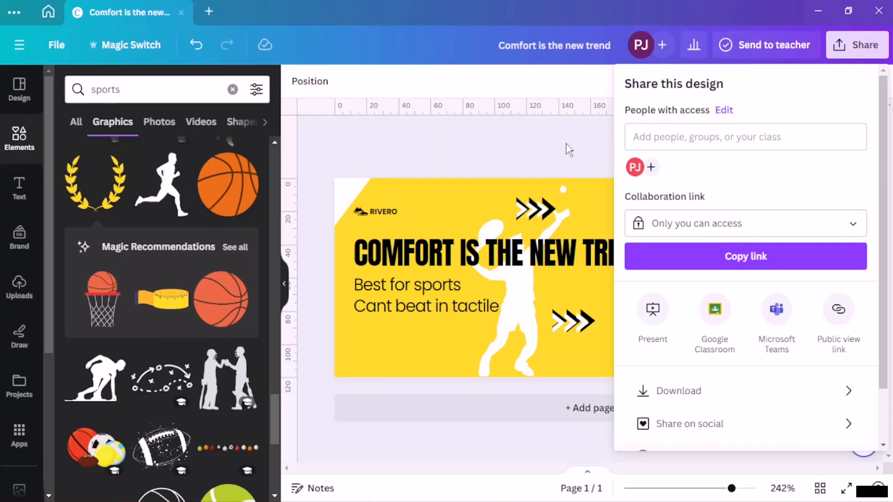
{"action": "left_click", "coordinate": [483, 147]}
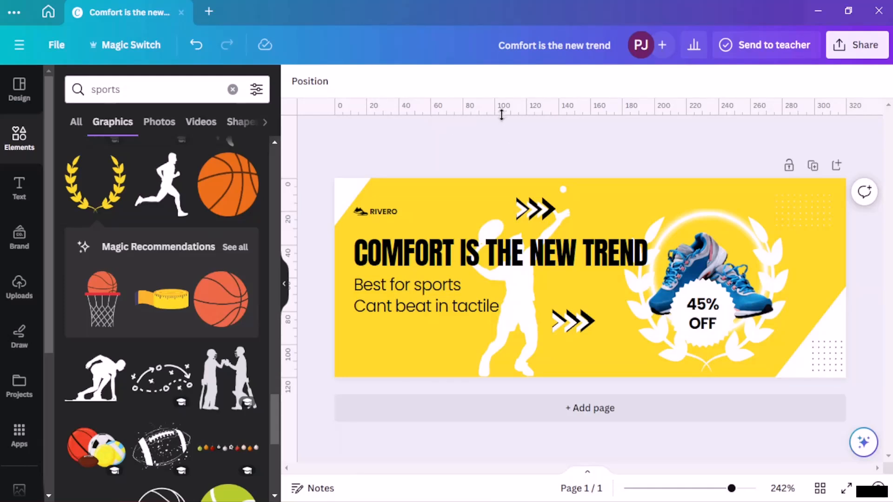
{"action": "left_click_drag", "start_coordinate": [502, 115], "coordinate": [439, 113]}
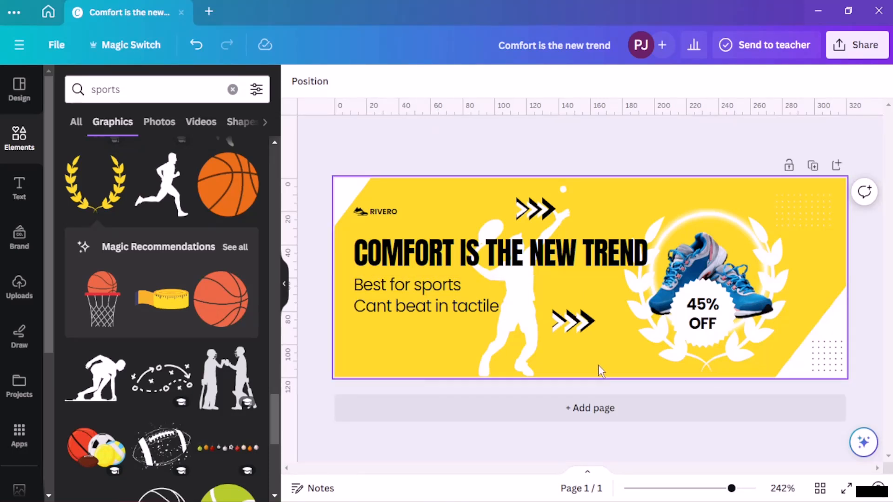
Add a second blank page below the shoe banner
{"action": "left_click", "coordinate": [610, 419]}
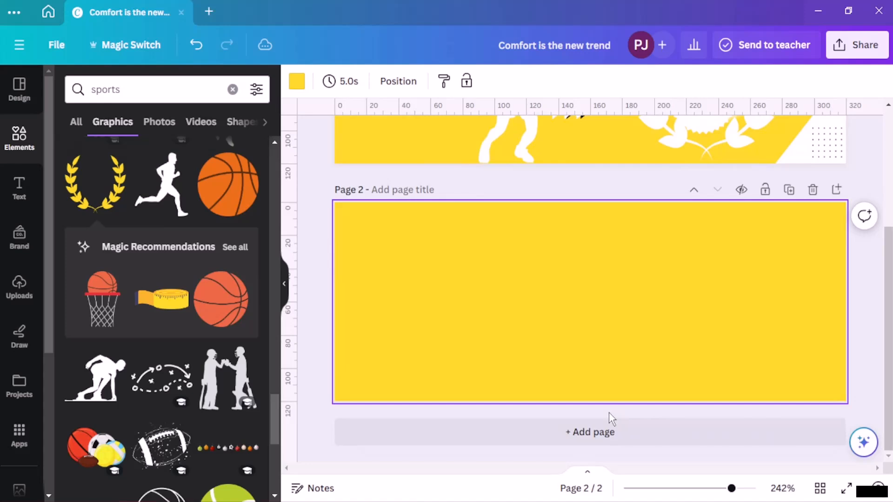